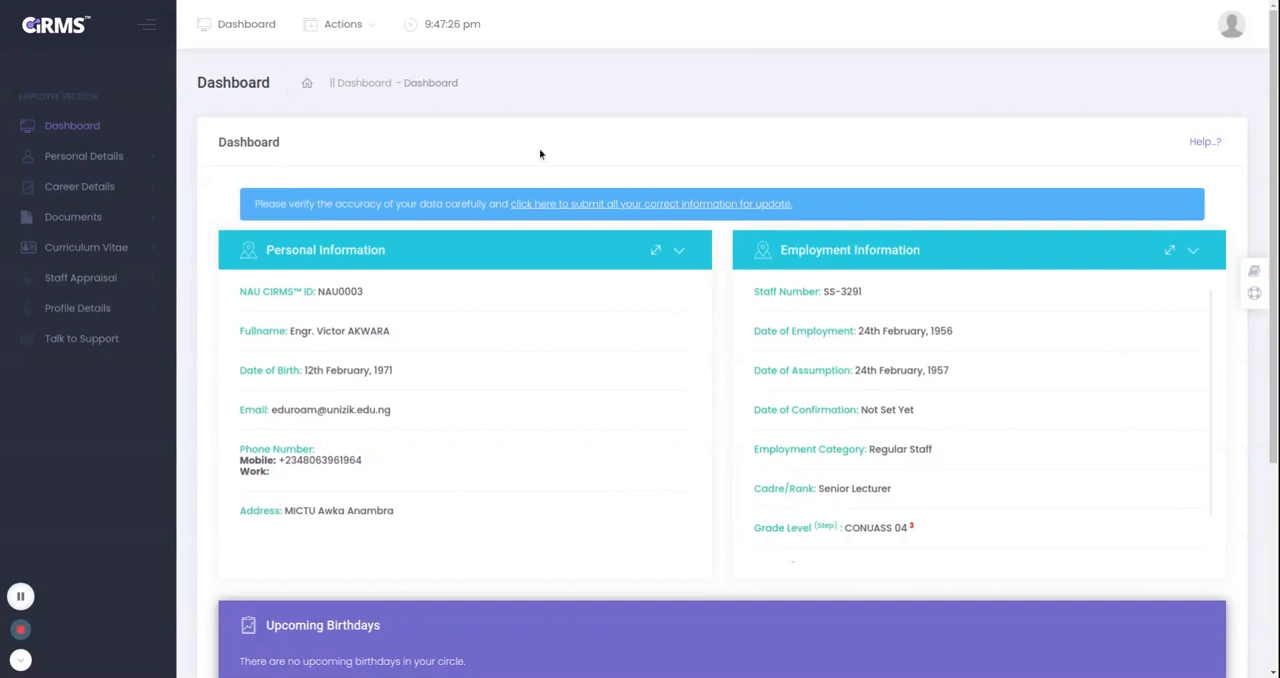
Add the area of specialization "Software Programming" with the description "Development of Enterprise Software" under Career Details.
{"action": "left_click", "coordinate": [76, 194]}
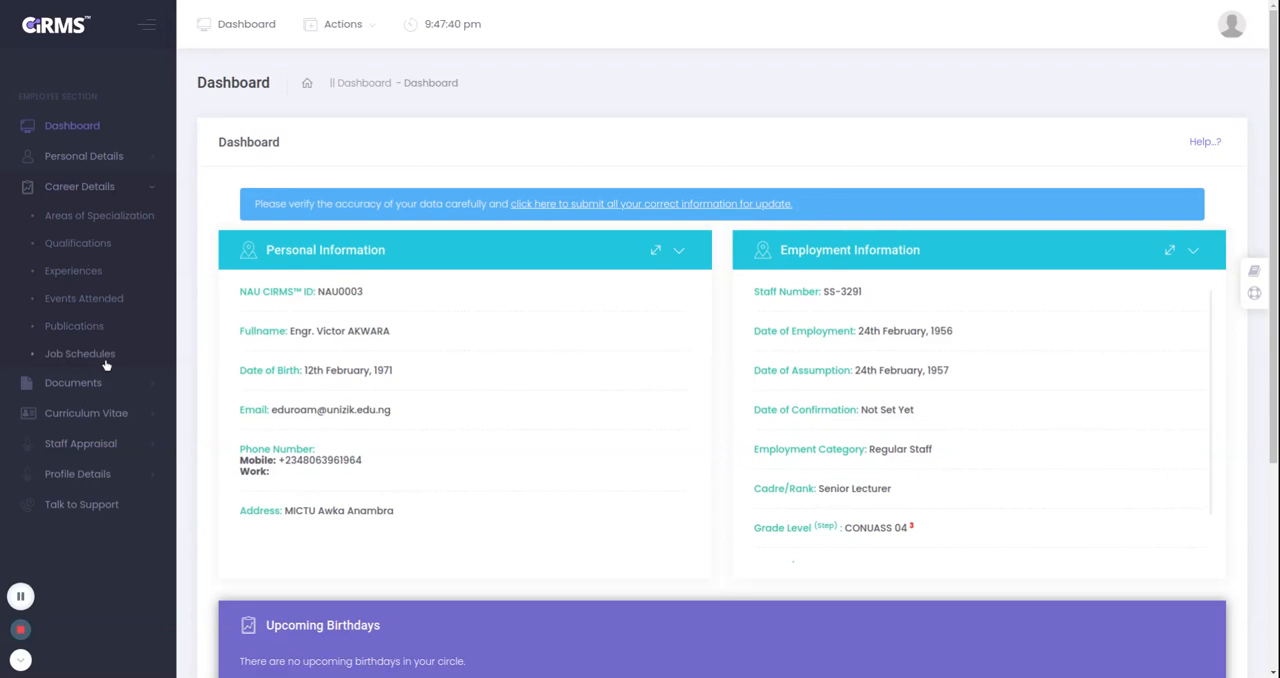
{"action": "left_click", "coordinate": [110, 218]}
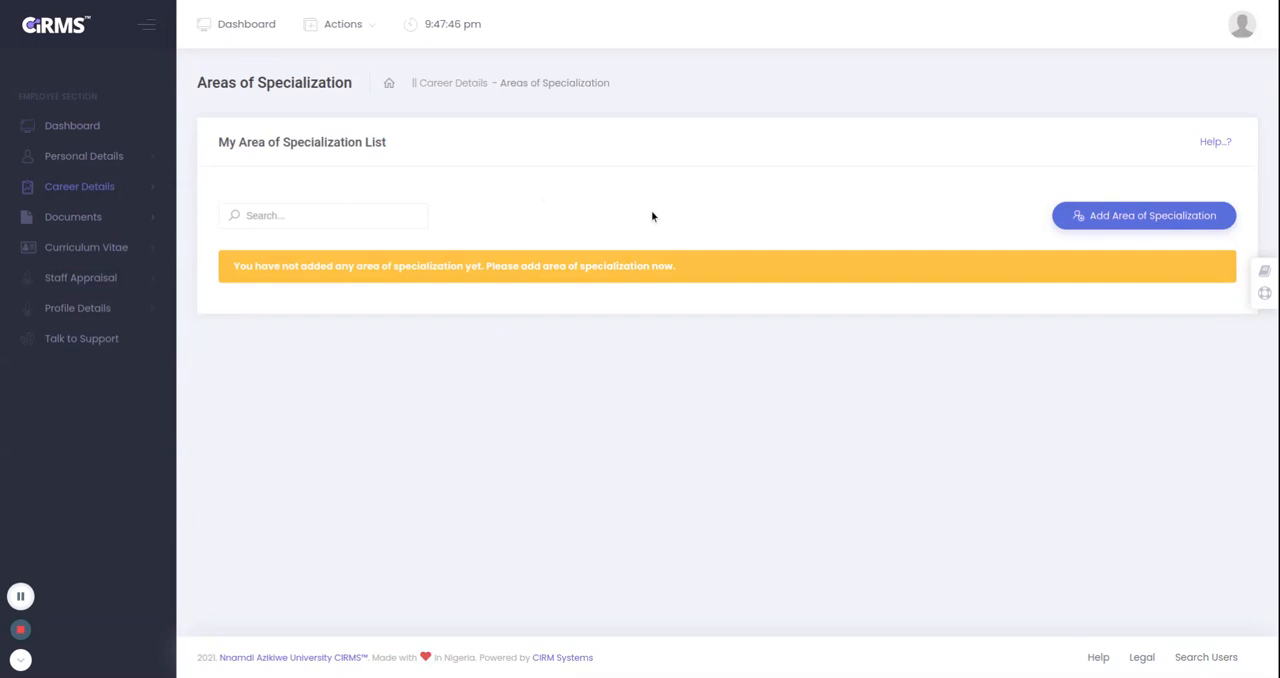
{"action": "left_click", "coordinate": [1117, 224]}
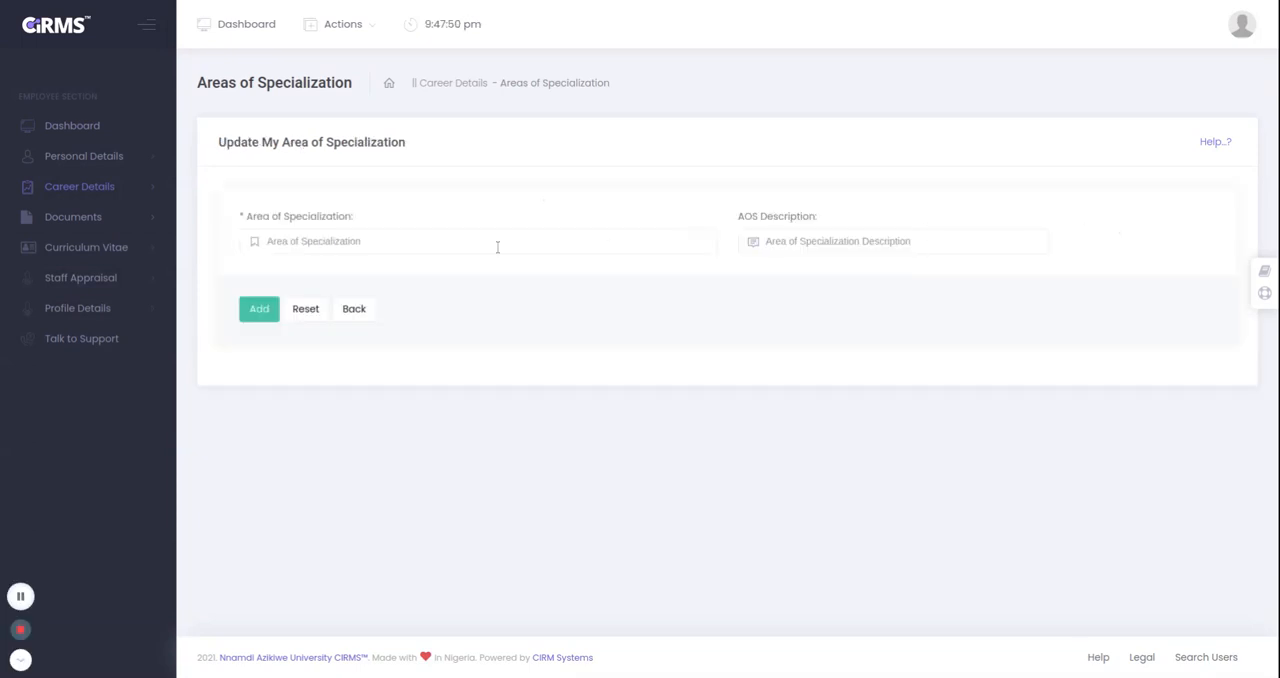
{"action": "left_click", "coordinate": [462, 241]}
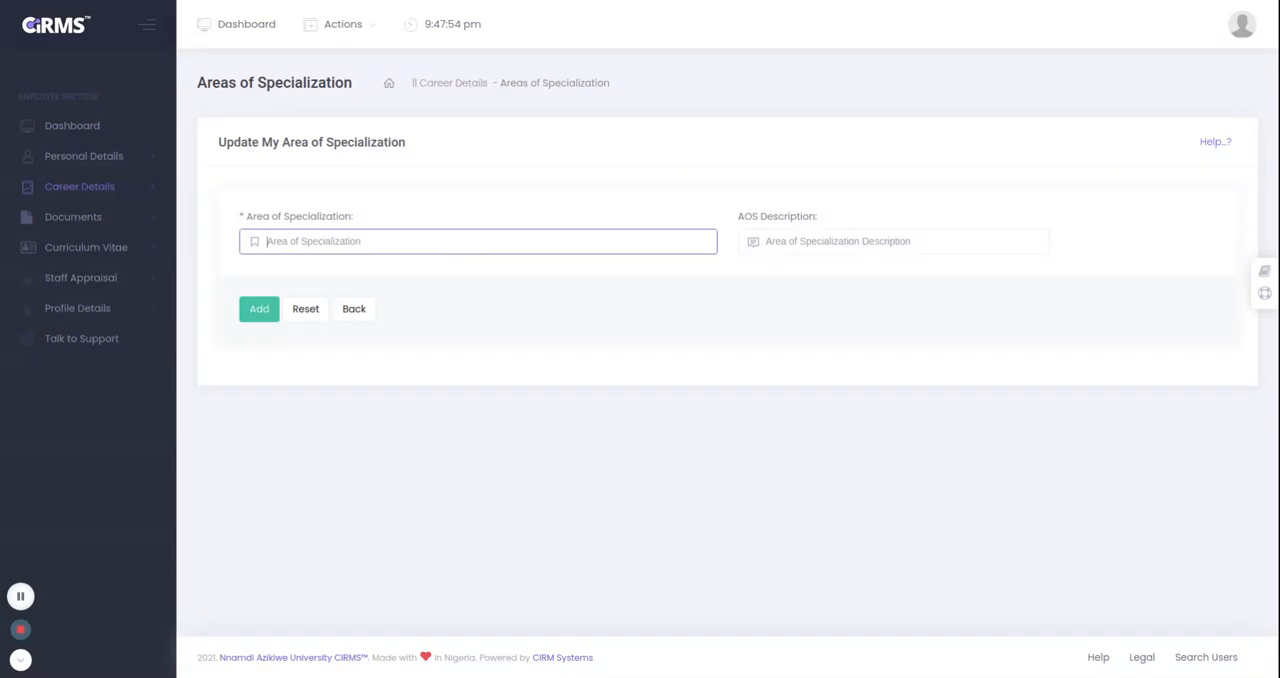
{"action": "left_click", "coordinate": [455, 290]}
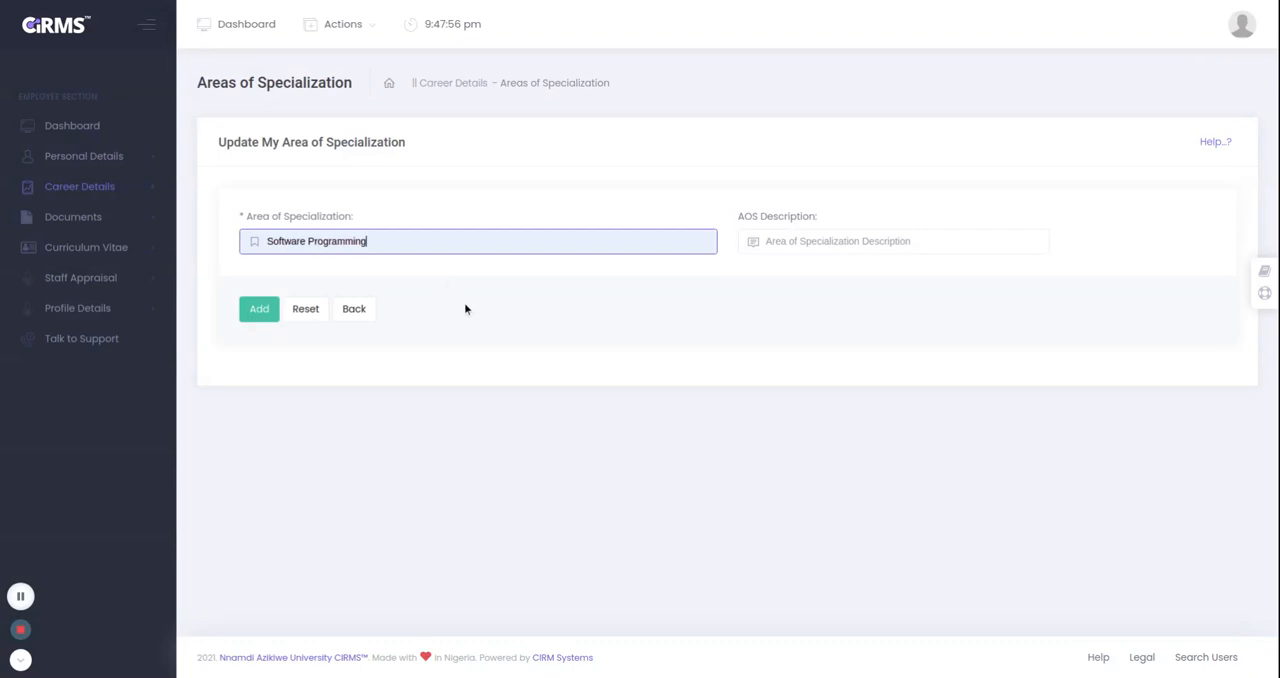
{"action": "left_click", "coordinate": [794, 250]}
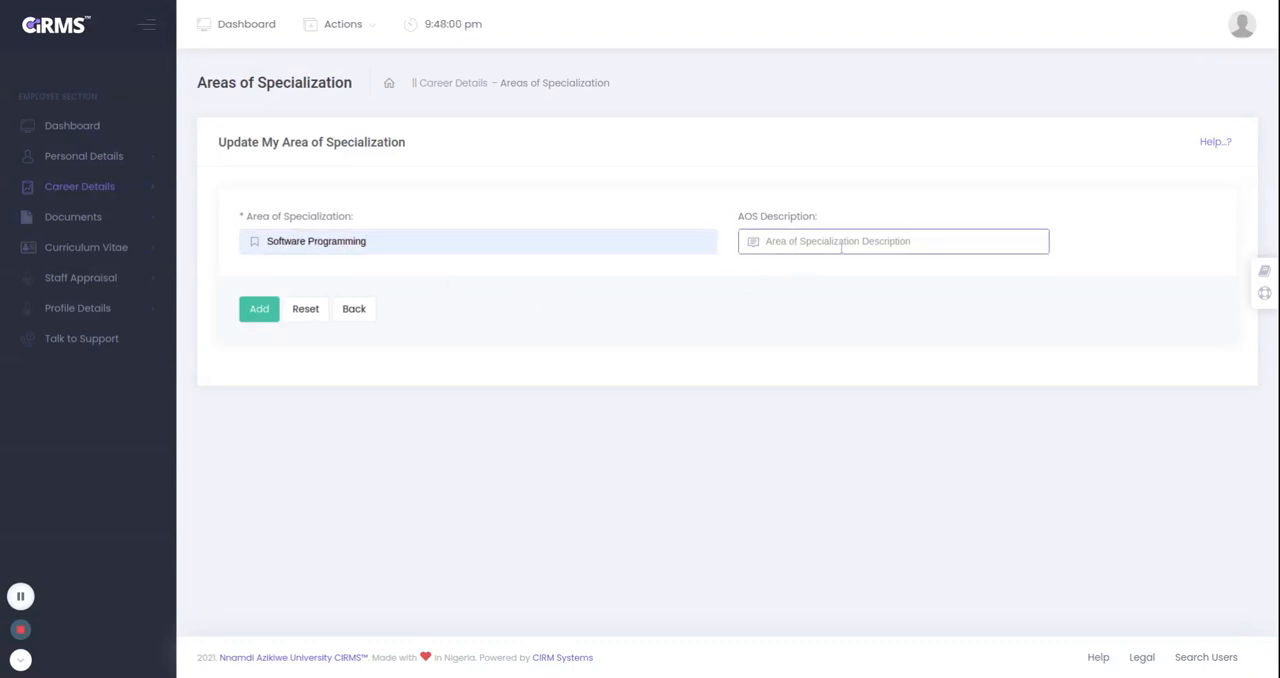
{"action": "left_click", "coordinate": [841, 303]}
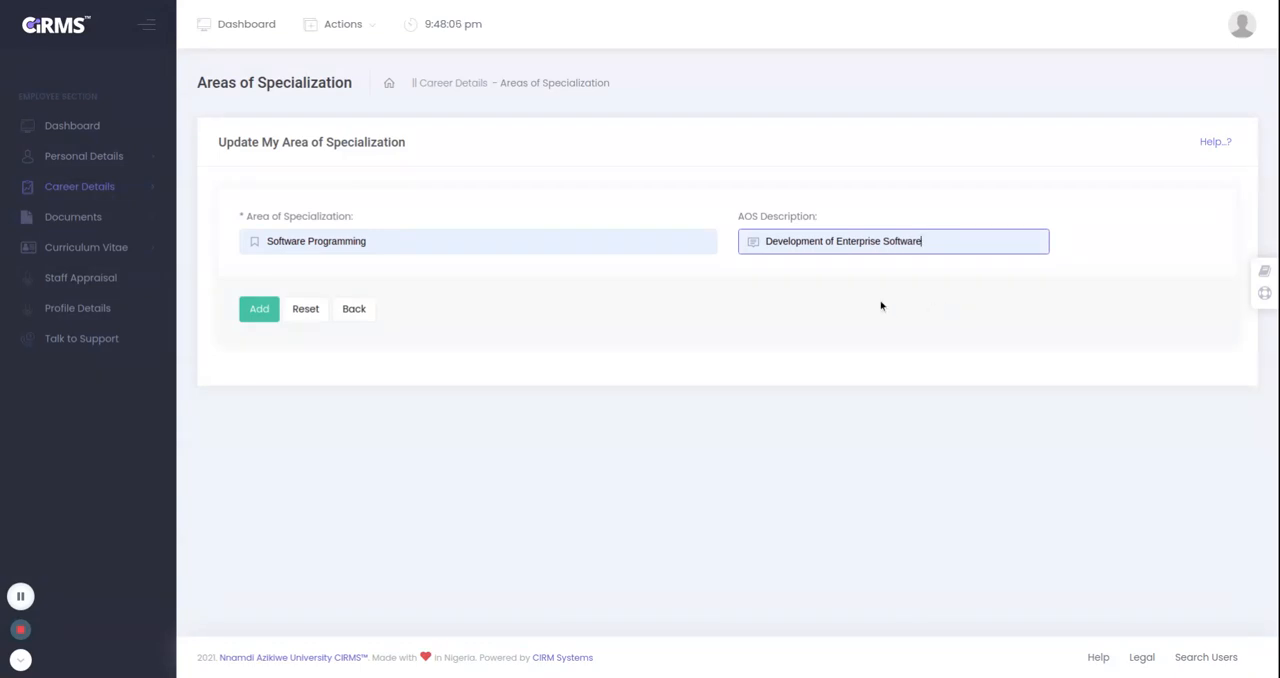
{"action": "left_click", "coordinate": [258, 316]}
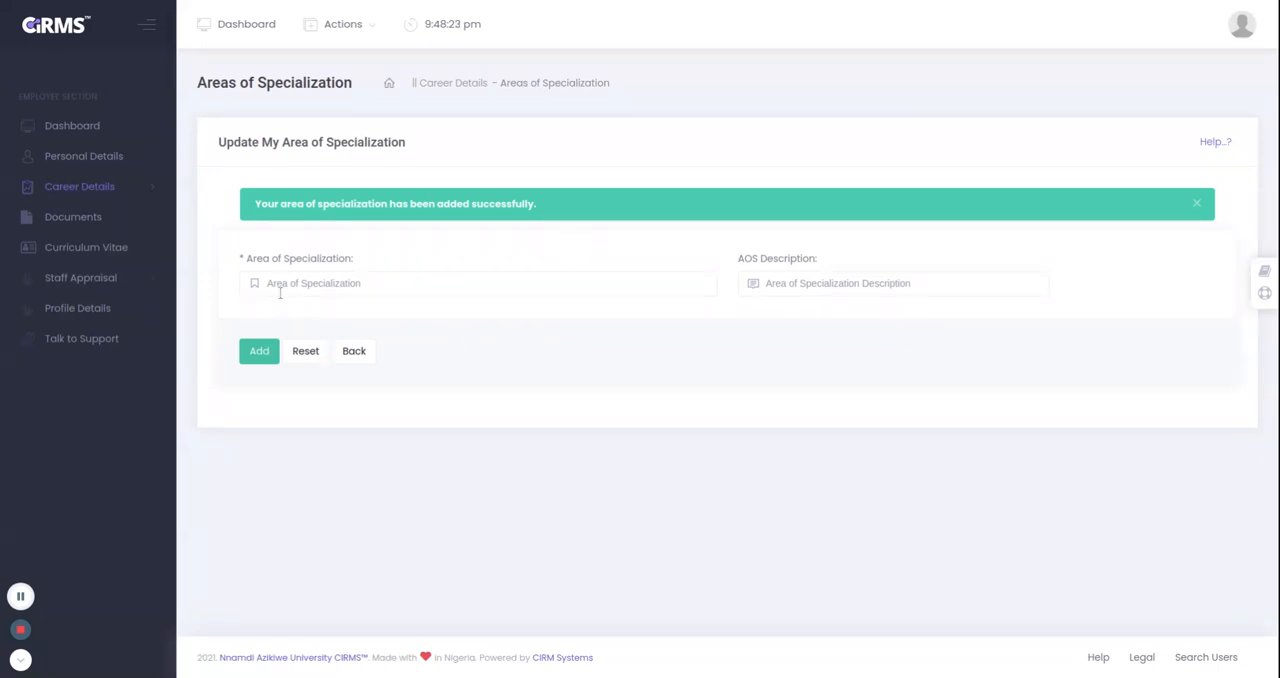
Add another area of specialization, "Enterprise Systems", with the description "Open Source Software".
{"action": "left_click", "coordinate": [477, 288]}
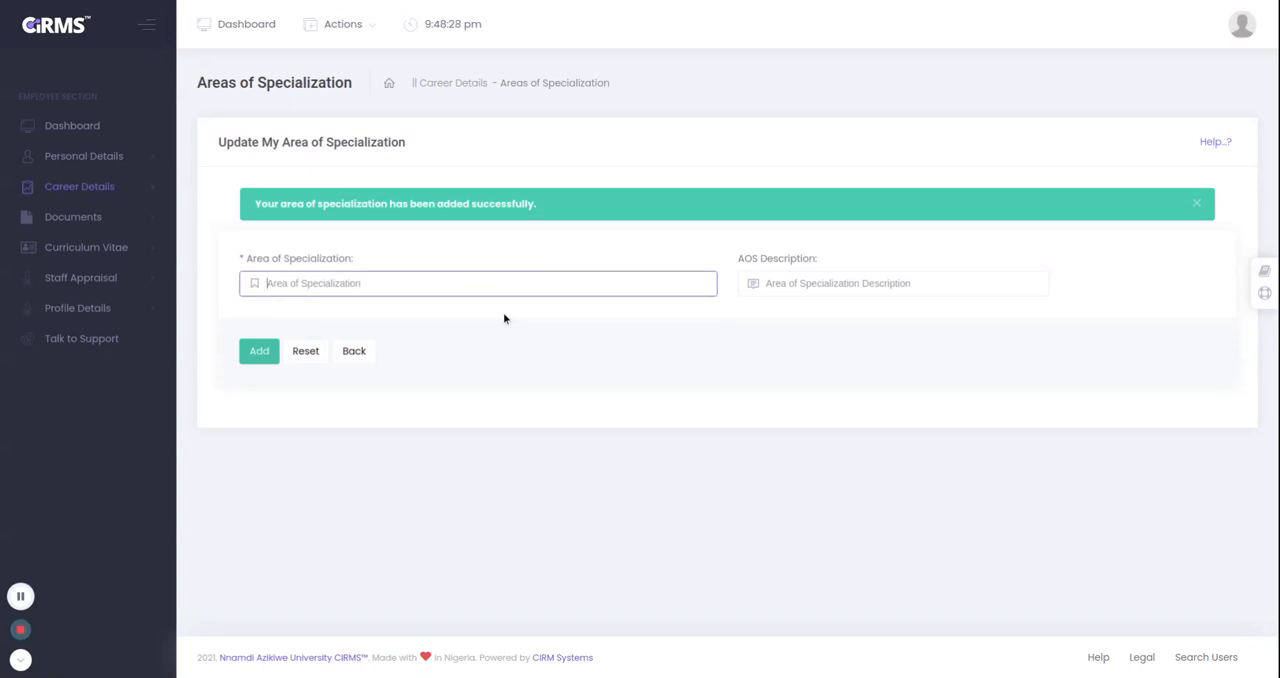
{"action": "left_click", "coordinate": [443, 342]}
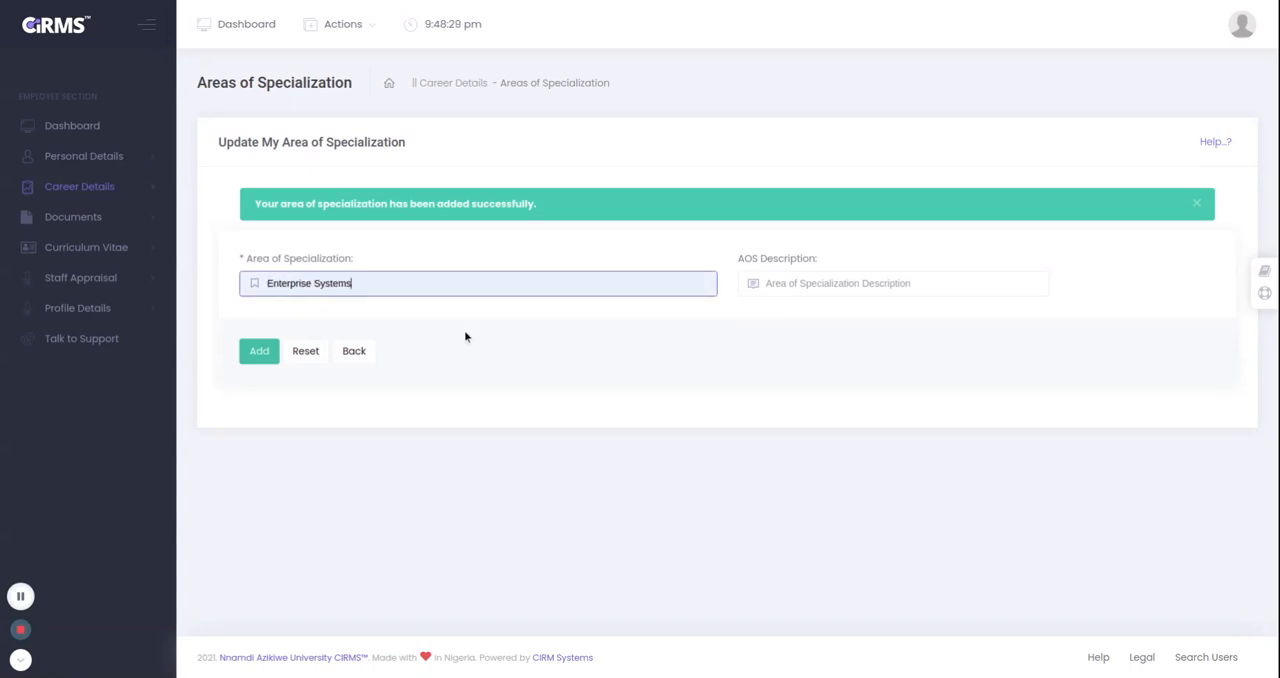
{"action": "left_click", "coordinate": [795, 284]}
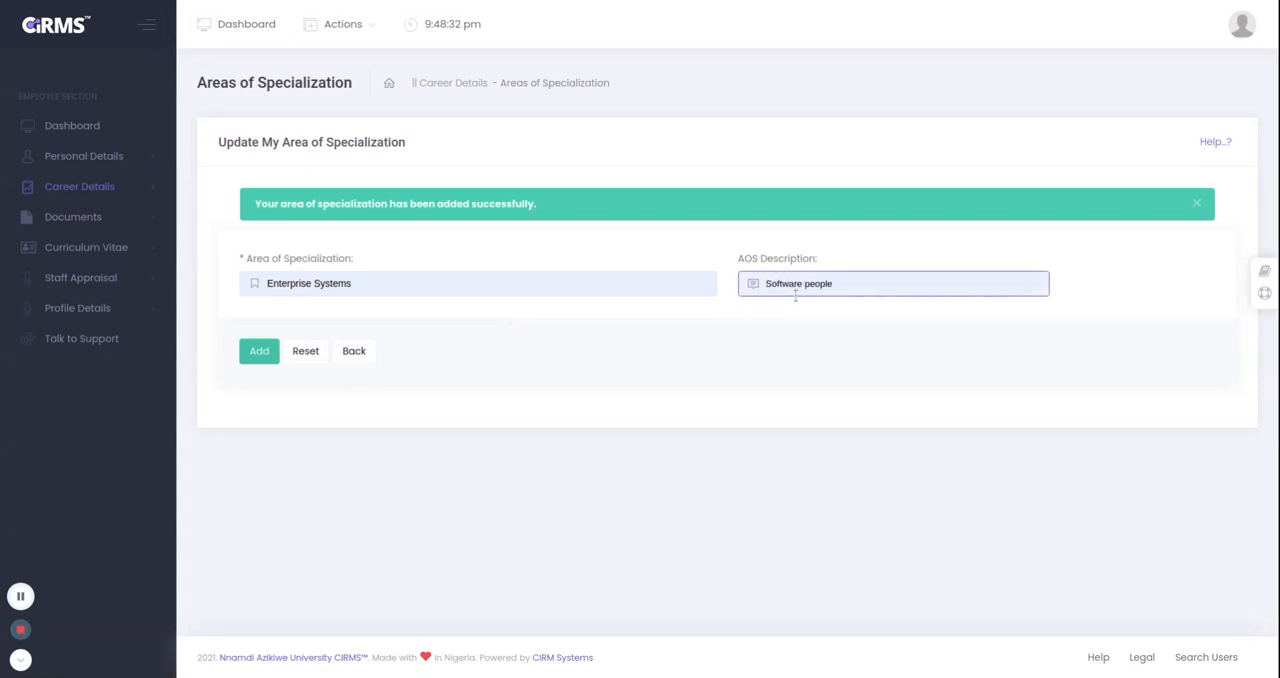
{"action": "left_click", "coordinate": [795, 296]}
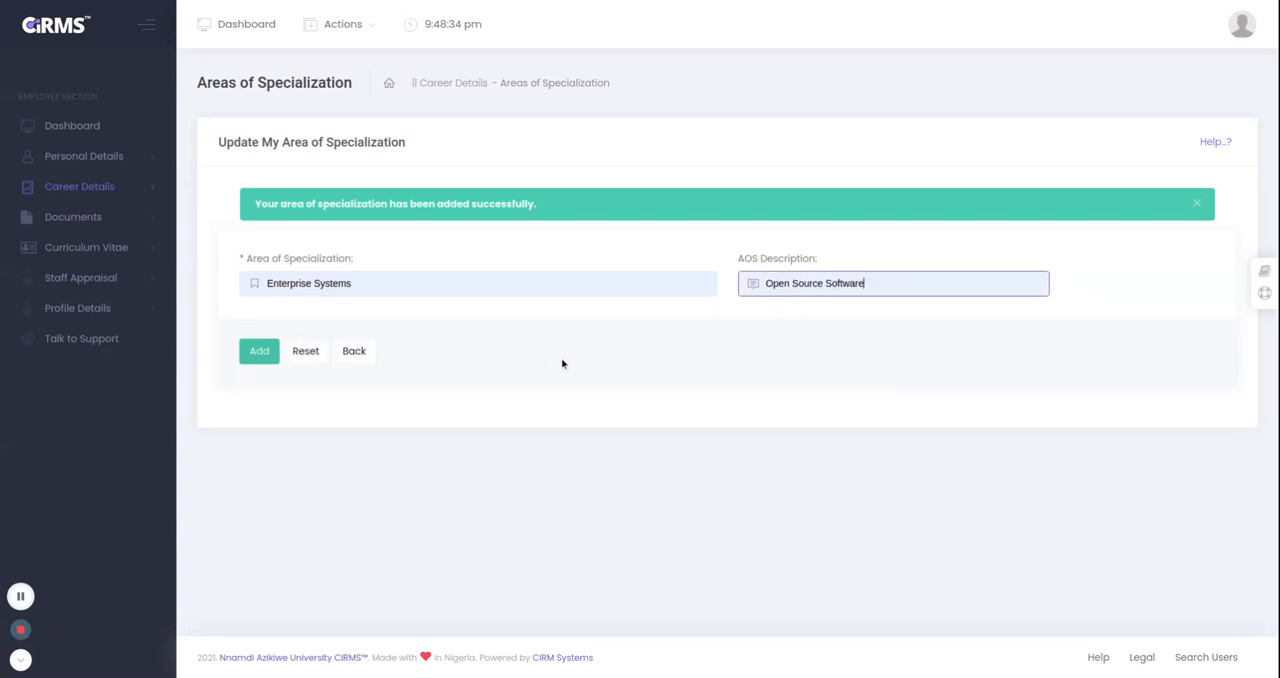
{"action": "left_click", "coordinate": [258, 363]}
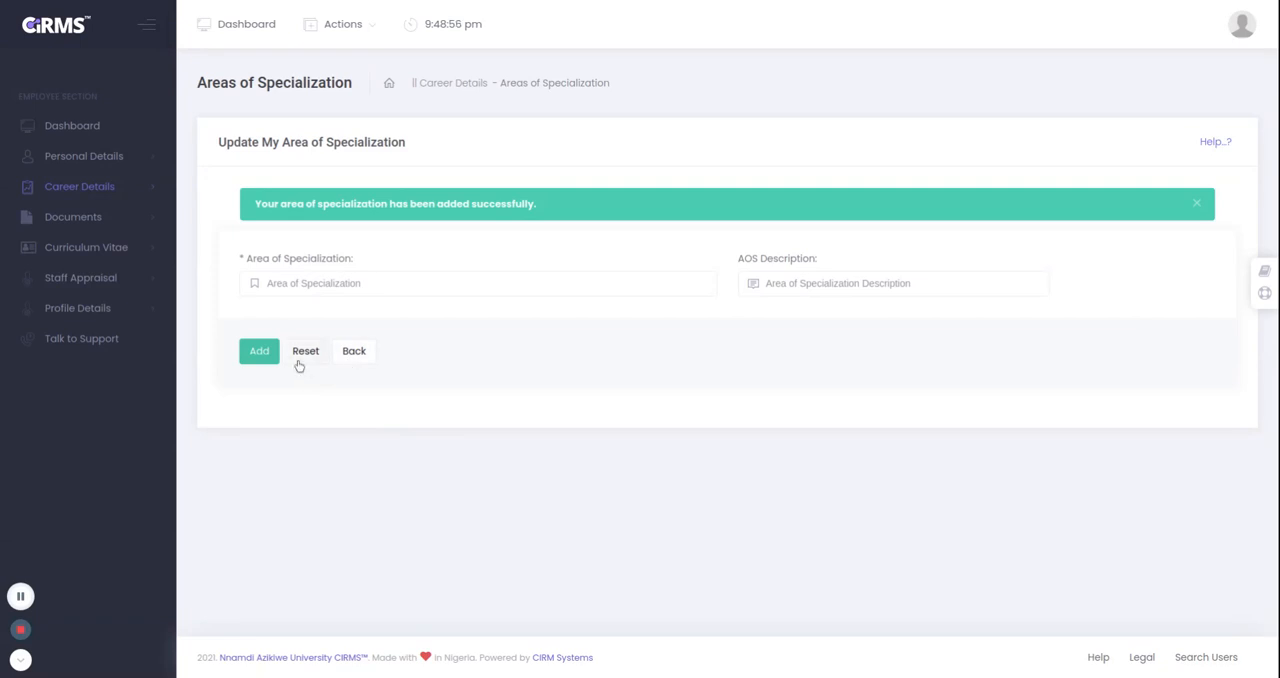
Enter "Hello world" as a trial area of specialization, reset the form and return to the specialization list.
{"action": "left_click", "coordinate": [311, 282]}
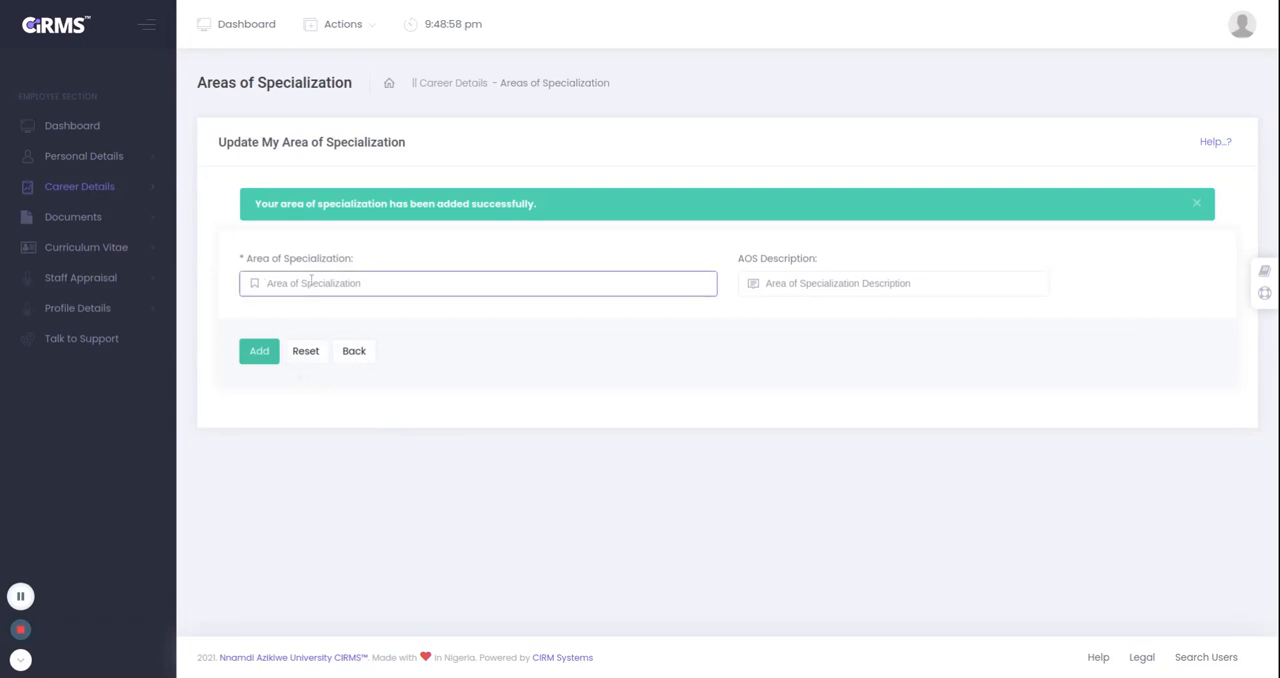
{"action": "type", "text": "Hello world"}
{"action": "left_click", "coordinate": [305, 355]}
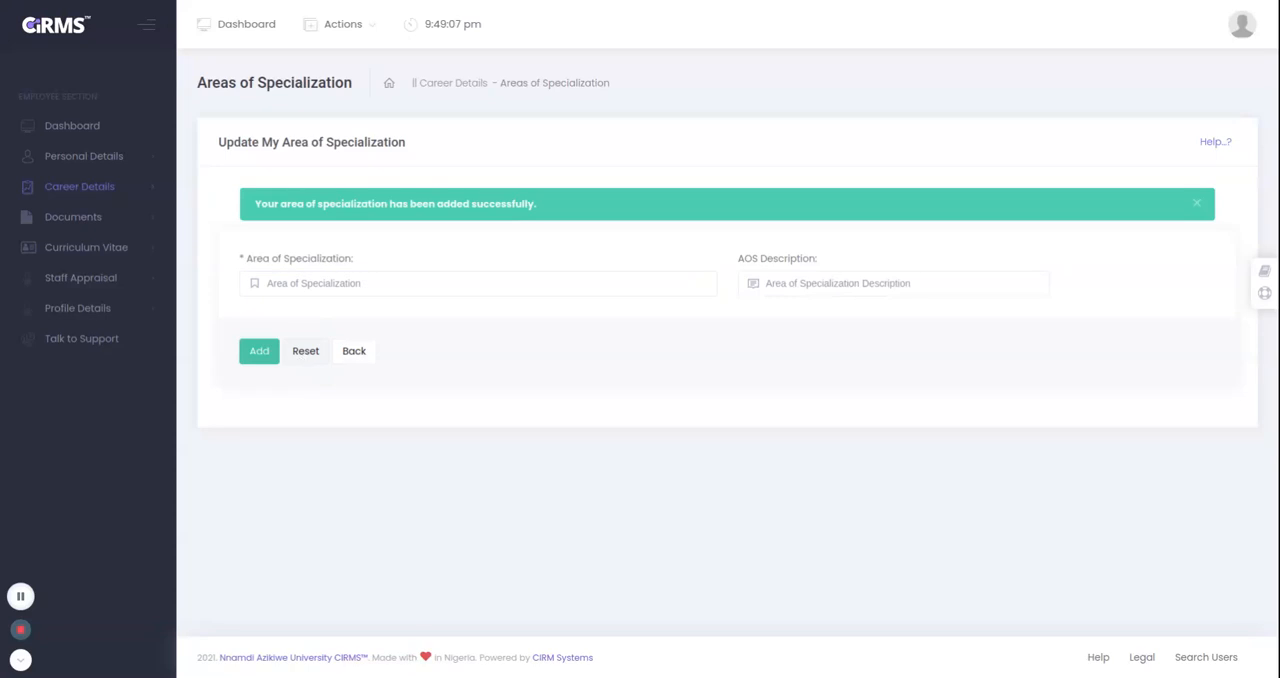
{"action": "left_click", "coordinate": [353, 352]}
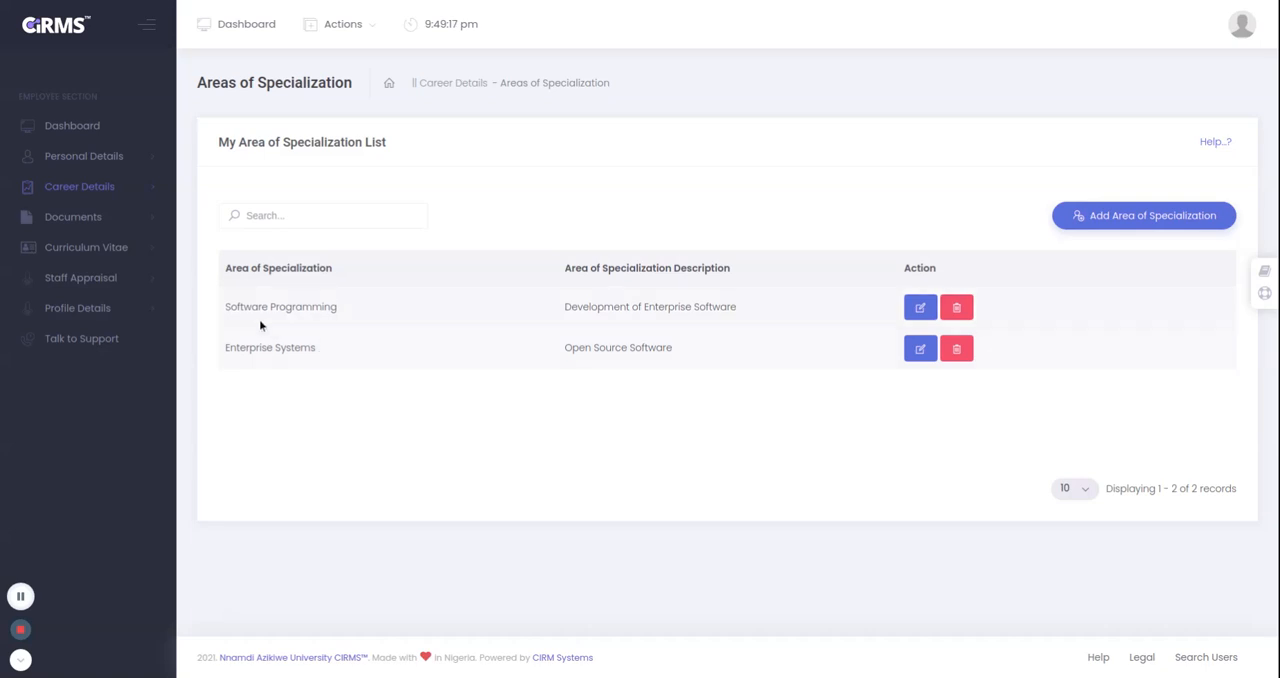
Start a new qualification with "UNIVERSITY OF ..." as the school attended and Bachelor Degree as the certificate type.
{"action": "left_click", "coordinate": [90, 190]}
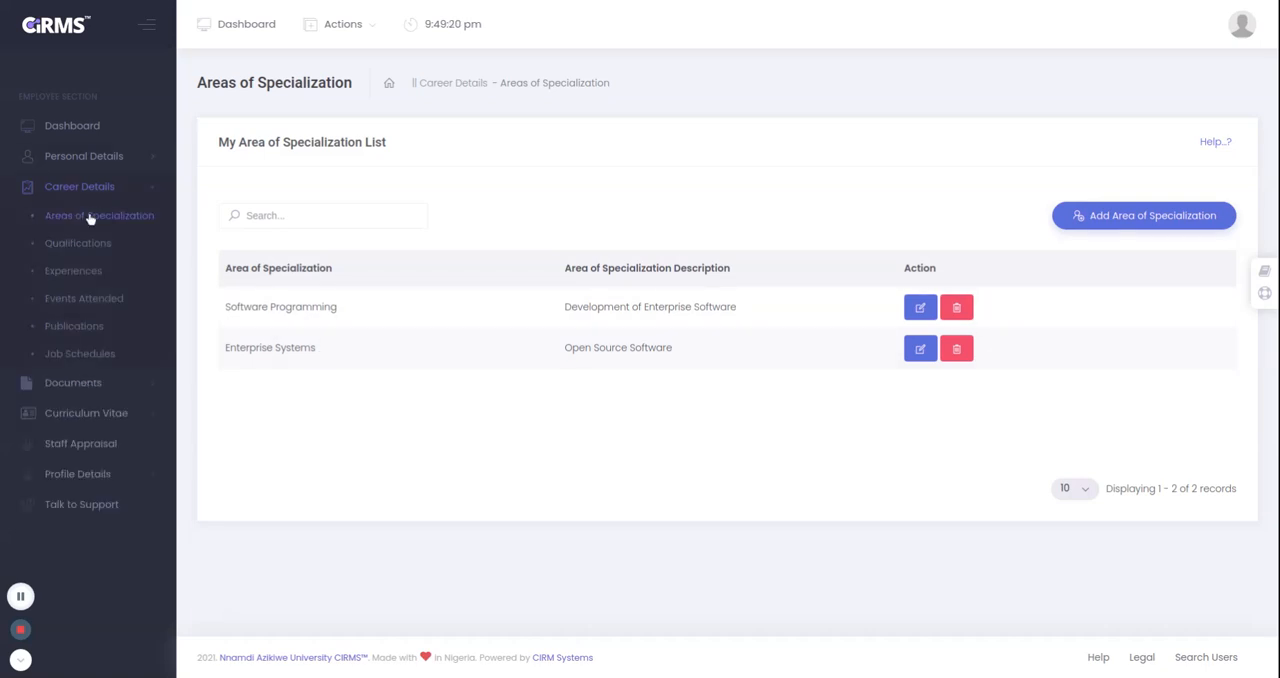
{"action": "left_click", "coordinate": [78, 244]}
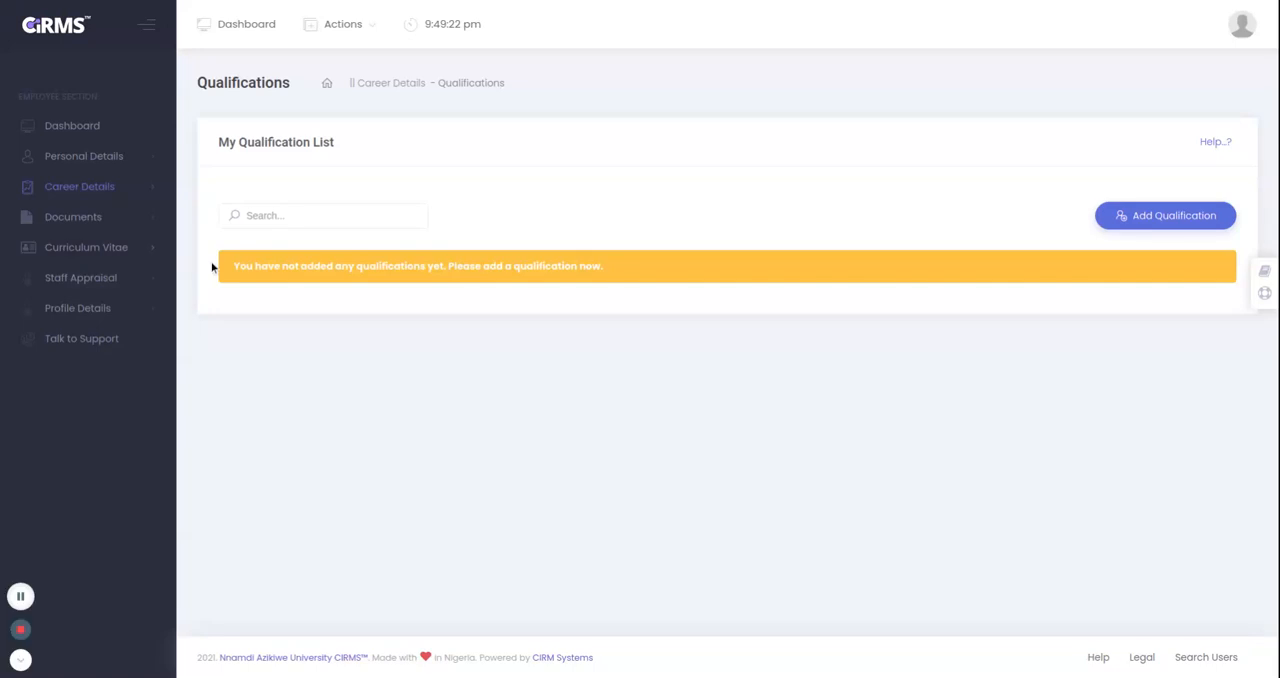
{"action": "left_click", "coordinate": [1144, 222]}
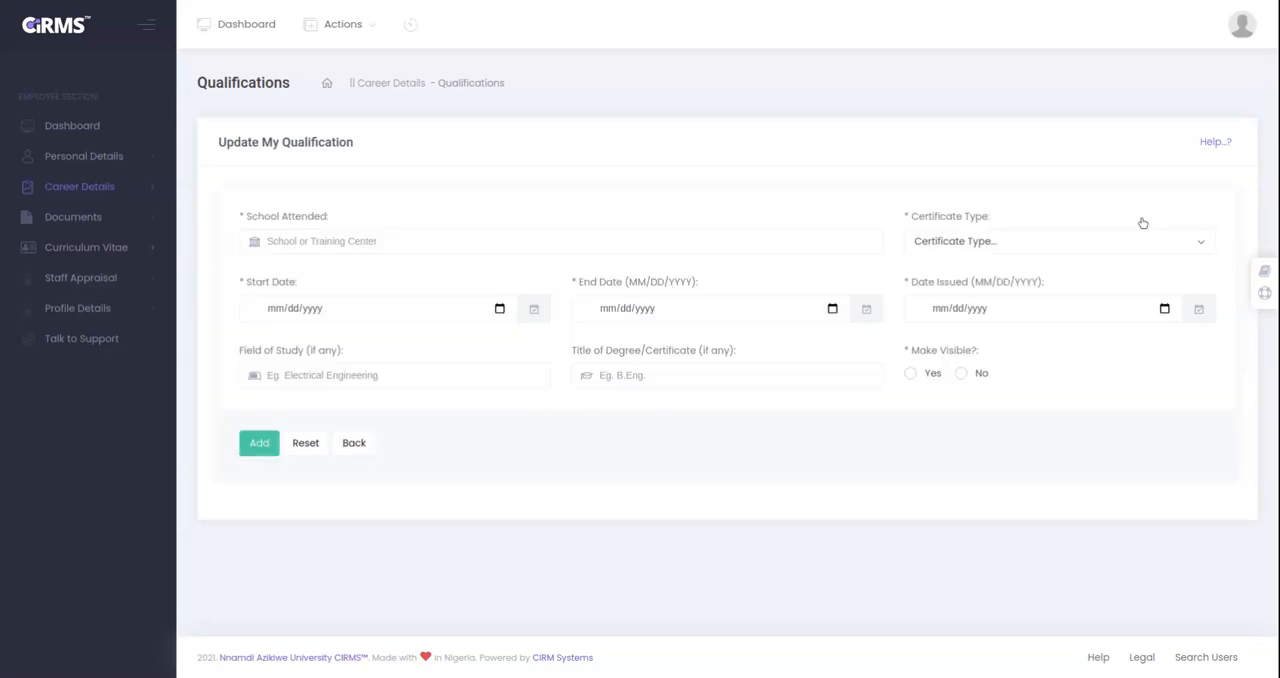
{"action": "left_click", "coordinate": [434, 246]}
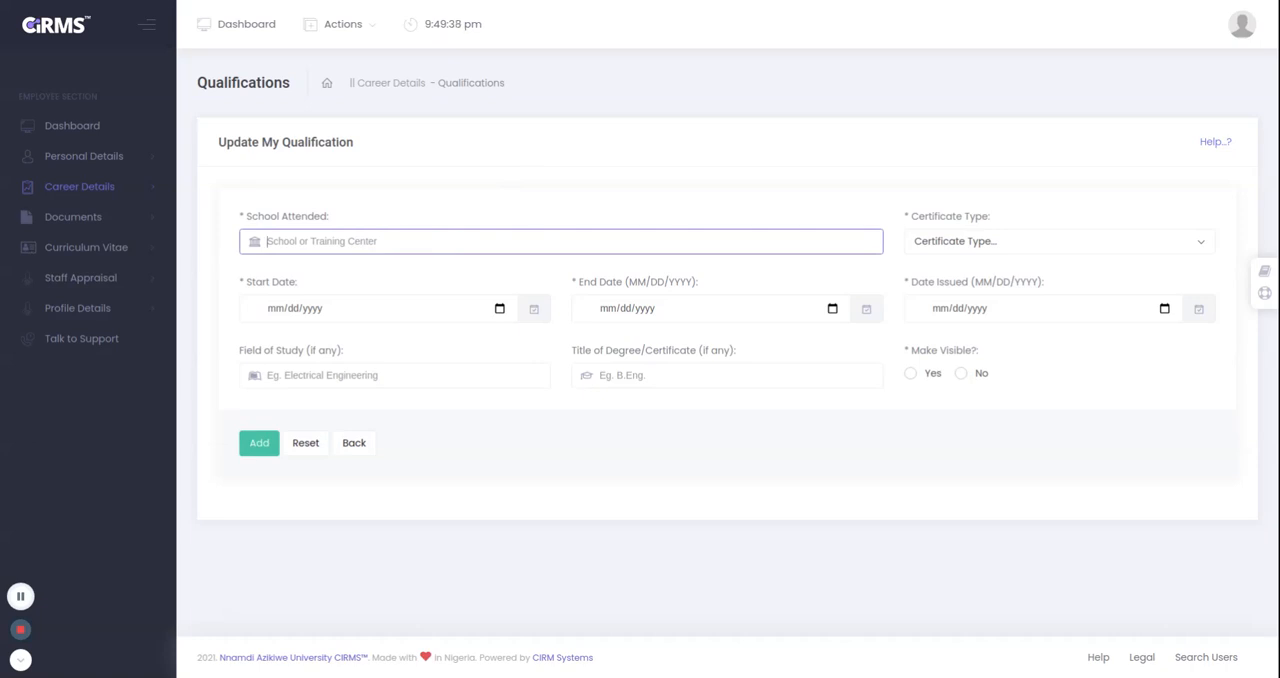
{"action": "type", "text": "UNIVERSITY "}
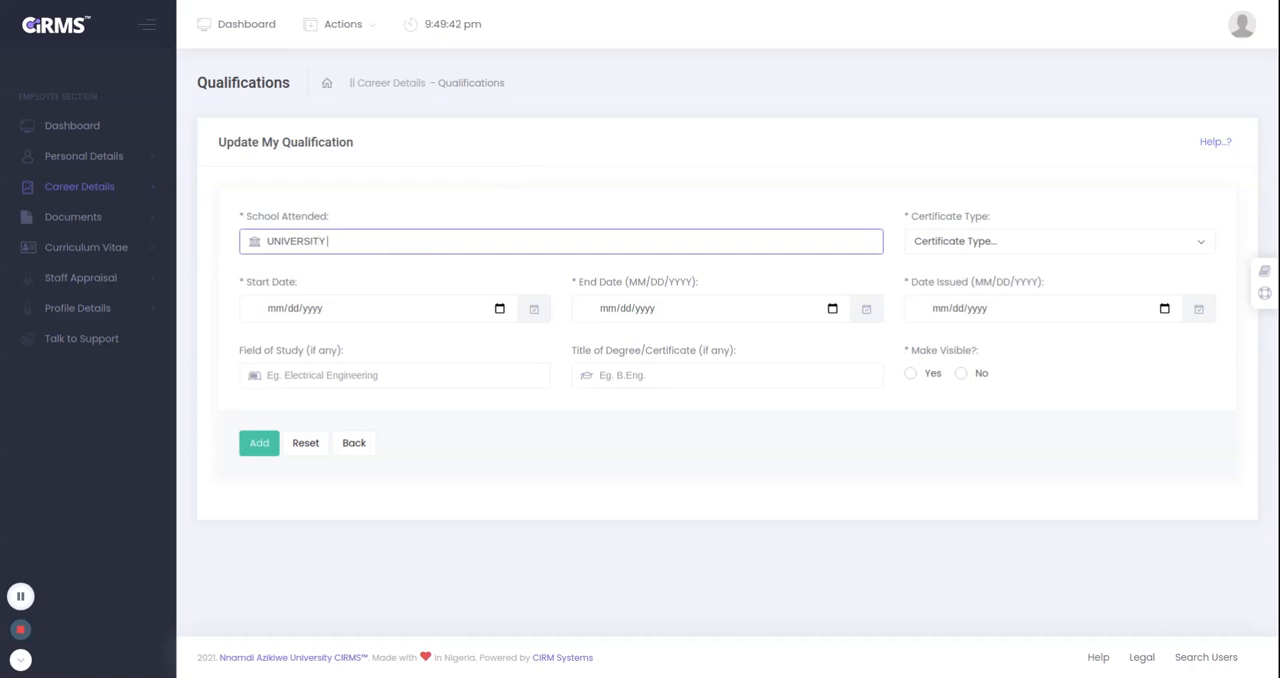
{"action": "type", "text": "OF"}
{"action": "type", "text": "..."}
{"action": "left_click", "coordinate": [1000, 244]}
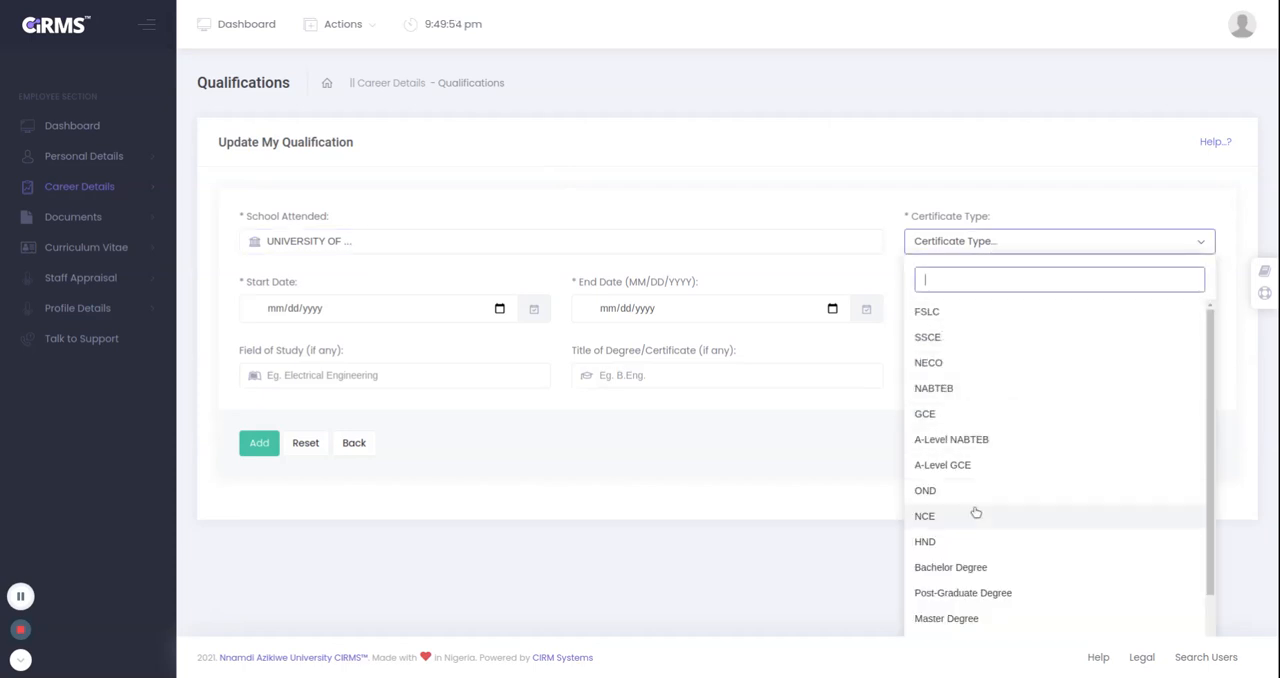
{"action": "left_click", "coordinate": [943, 577]}
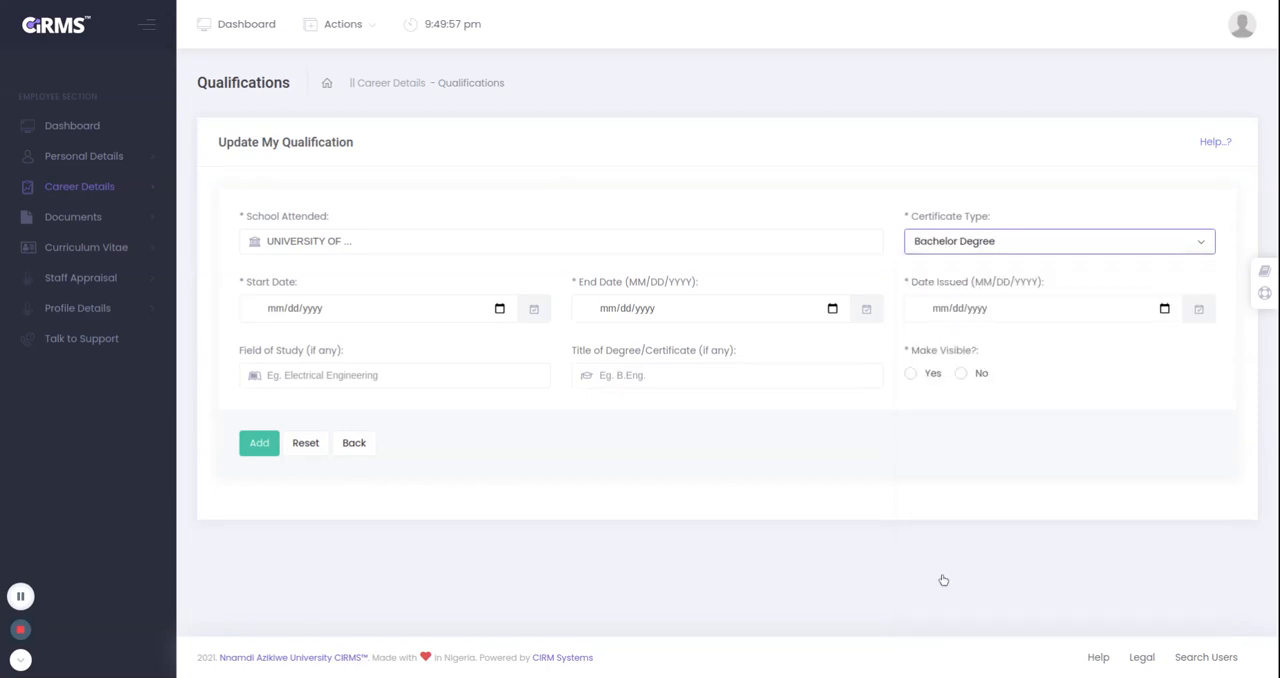
Set the qualification's start date to 12/31/0445, end date to 12/22/0222 and date issued to 03/24/0002.
{"action": "left_click", "coordinate": [361, 313]}
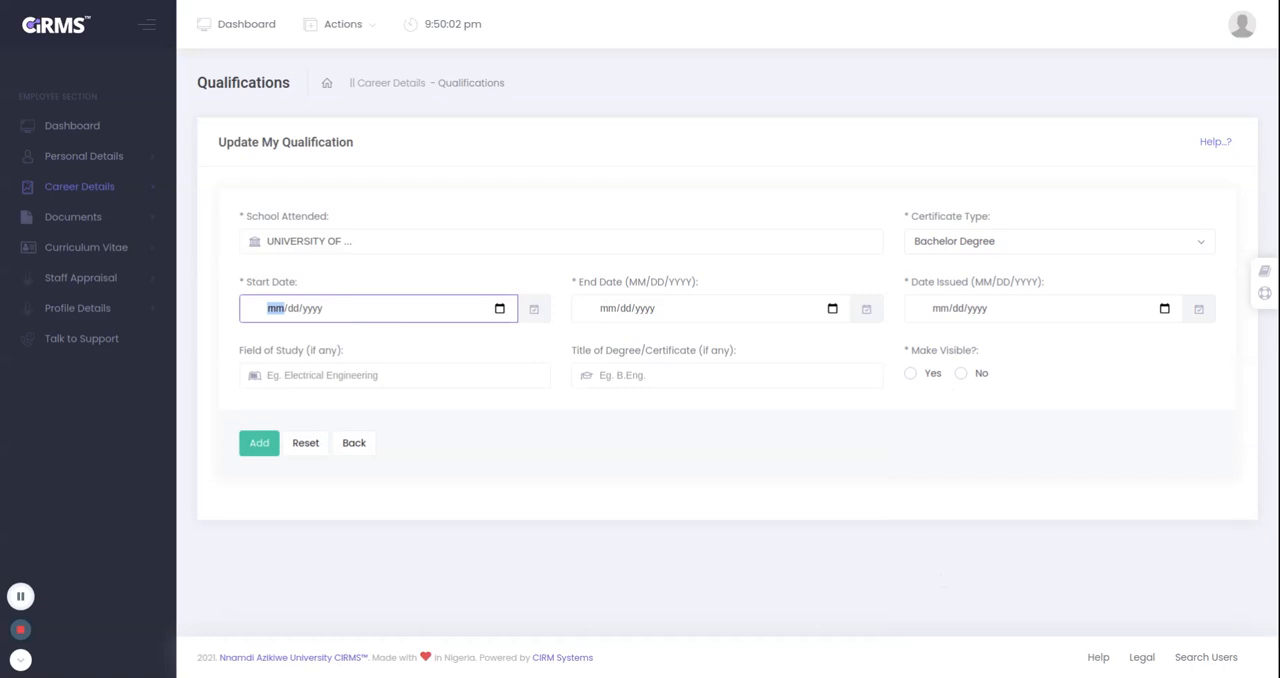
{"action": "type", "text": "12/"}
{"action": "type", "text": "31/0004"}
{"action": "left_click", "coordinate": [618, 310]}
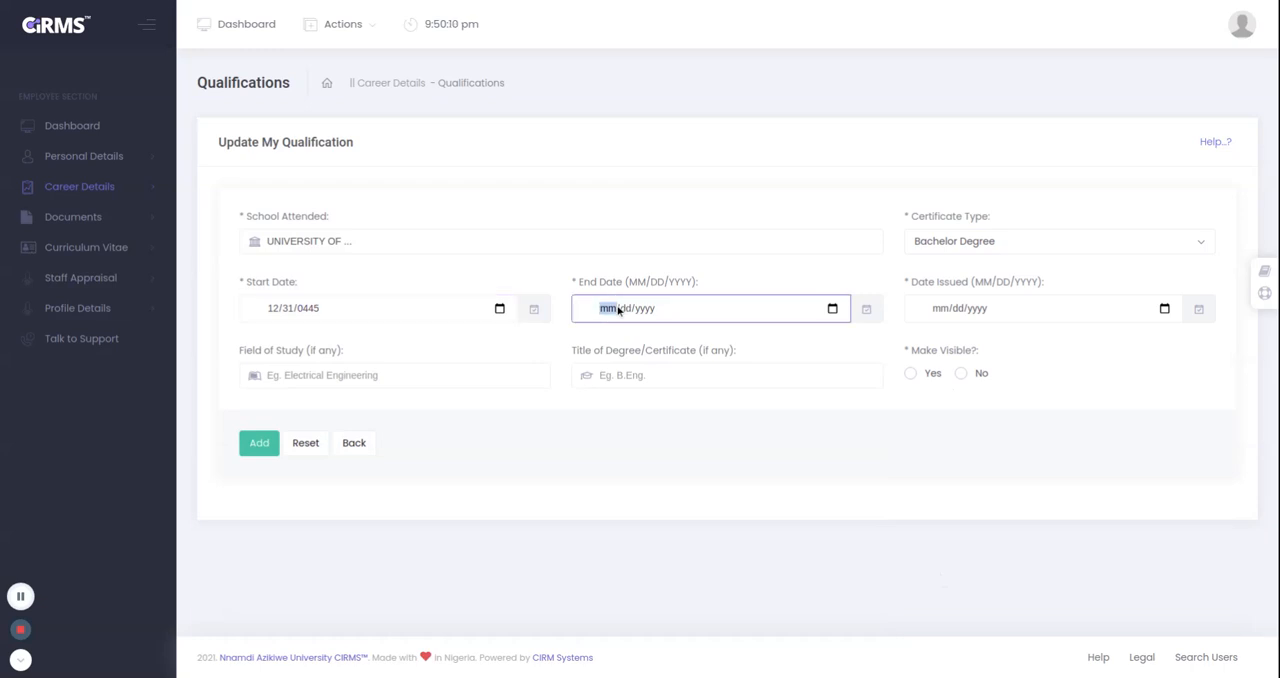
{"action": "type", "text": "12/22/0222"}
{"action": "left_click", "coordinate": [953, 311]}
{"action": "left_click", "coordinate": [944, 311]}
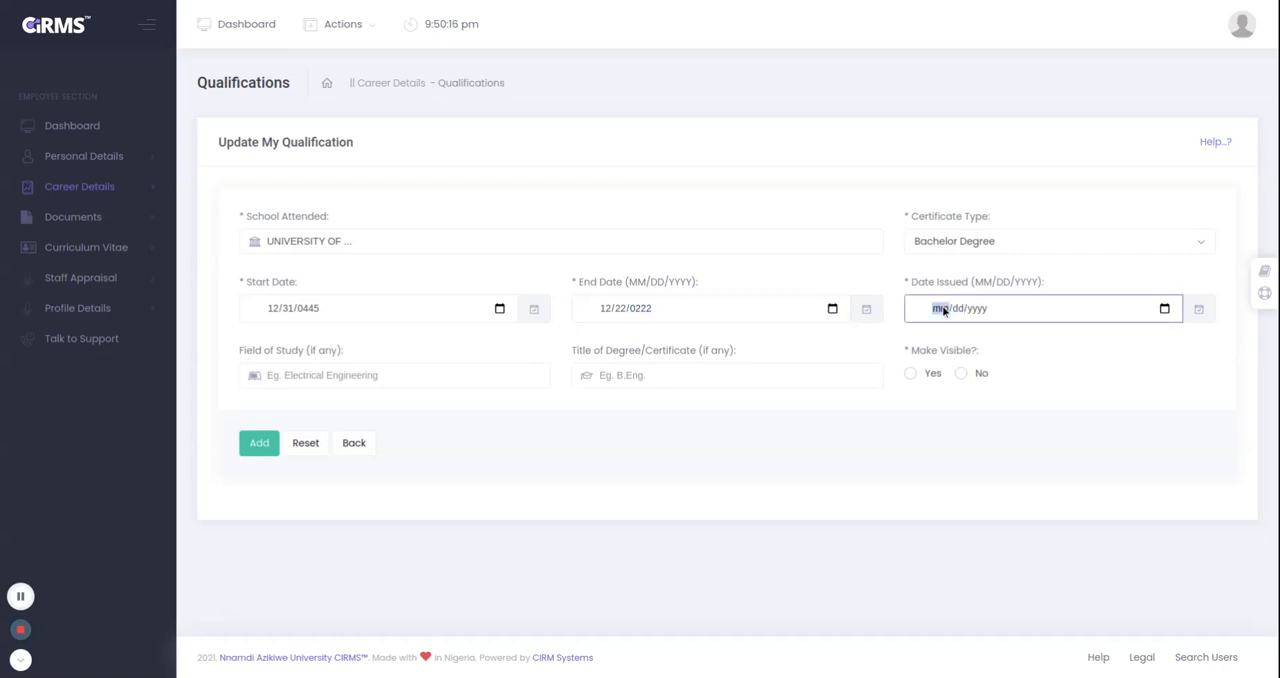
{"action": "type", "text": "03242"}
Enter COMPUTER ENGINEERING as the qualification's field of study, correcting the capitalization of both words.
{"action": "left_click", "coordinate": [317, 385]}
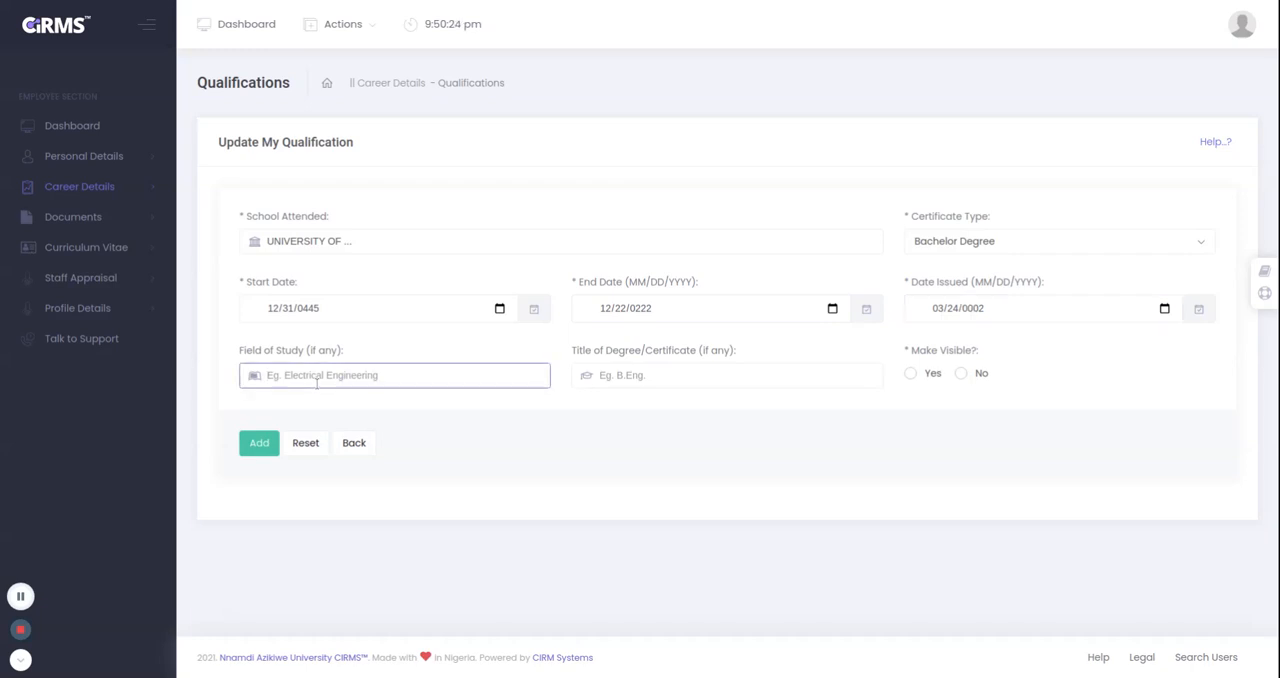
{"action": "type", "text": "cOMPUTE"}
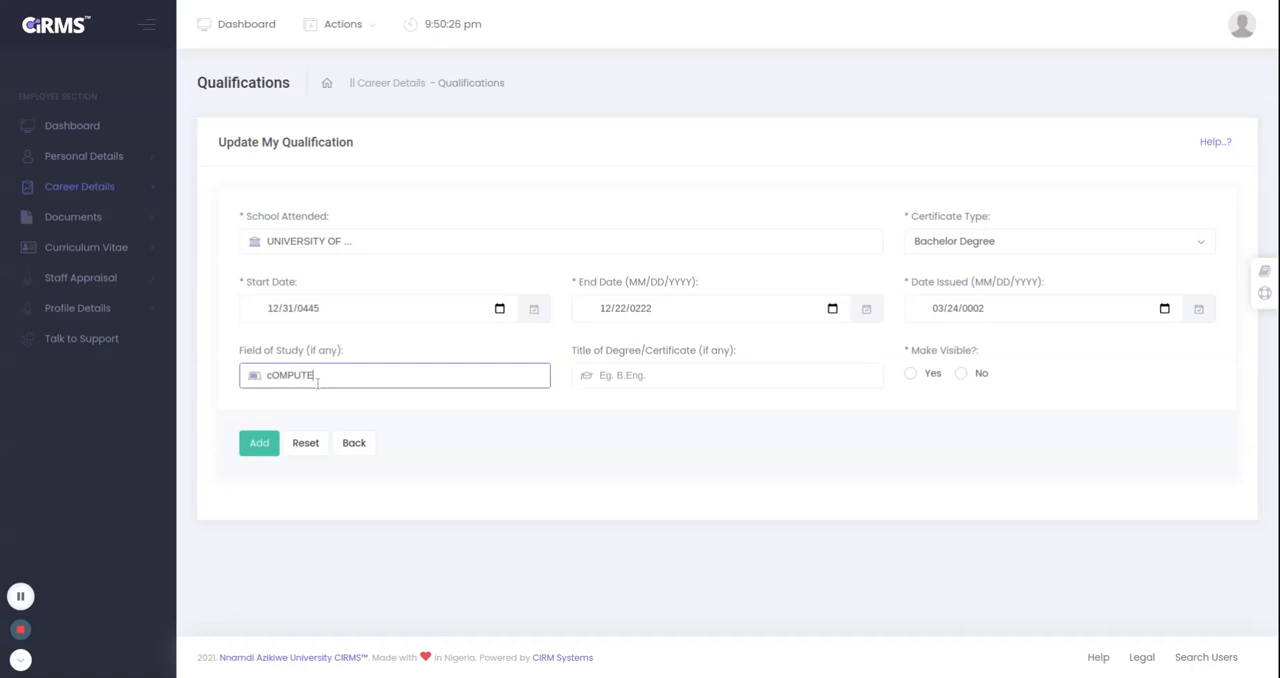
{"action": "type", "text": "R eNGINEERING"}
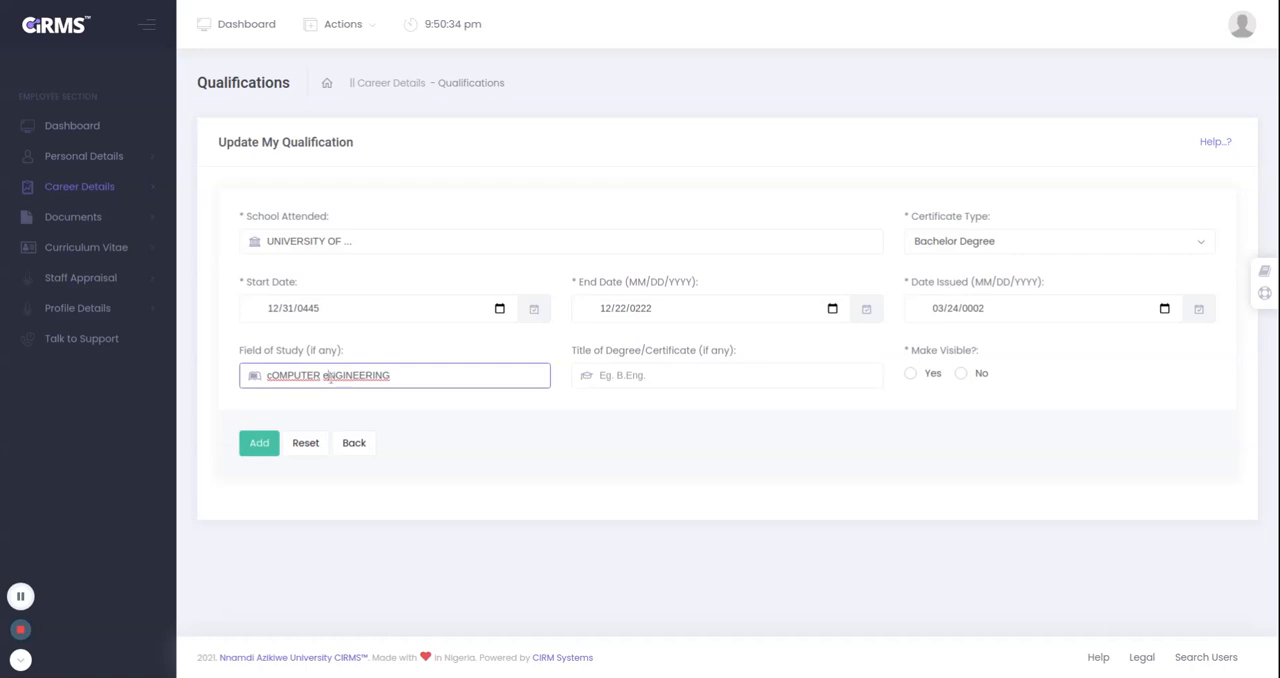
{"action": "left_click_drag", "start_coordinate": [330, 377], "coordinate": [267, 377]}
{"action": "type", "text": "E"}
{"action": "type", "text": "C"}
Add the qualification with degree title BSC and visibility Yes, and return to the qualification list.
{"action": "left_click", "coordinate": [644, 377]}
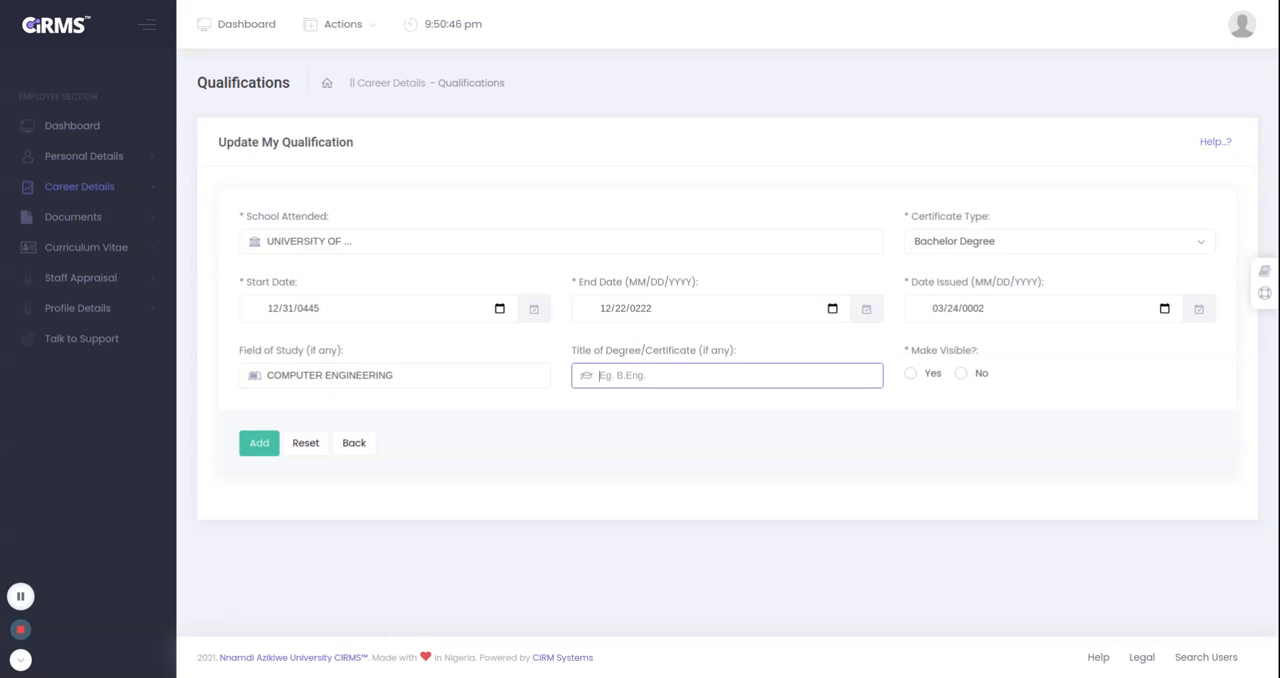
{"action": "type", "text": "BSC"}
{"action": "left_click", "coordinate": [910, 373]}
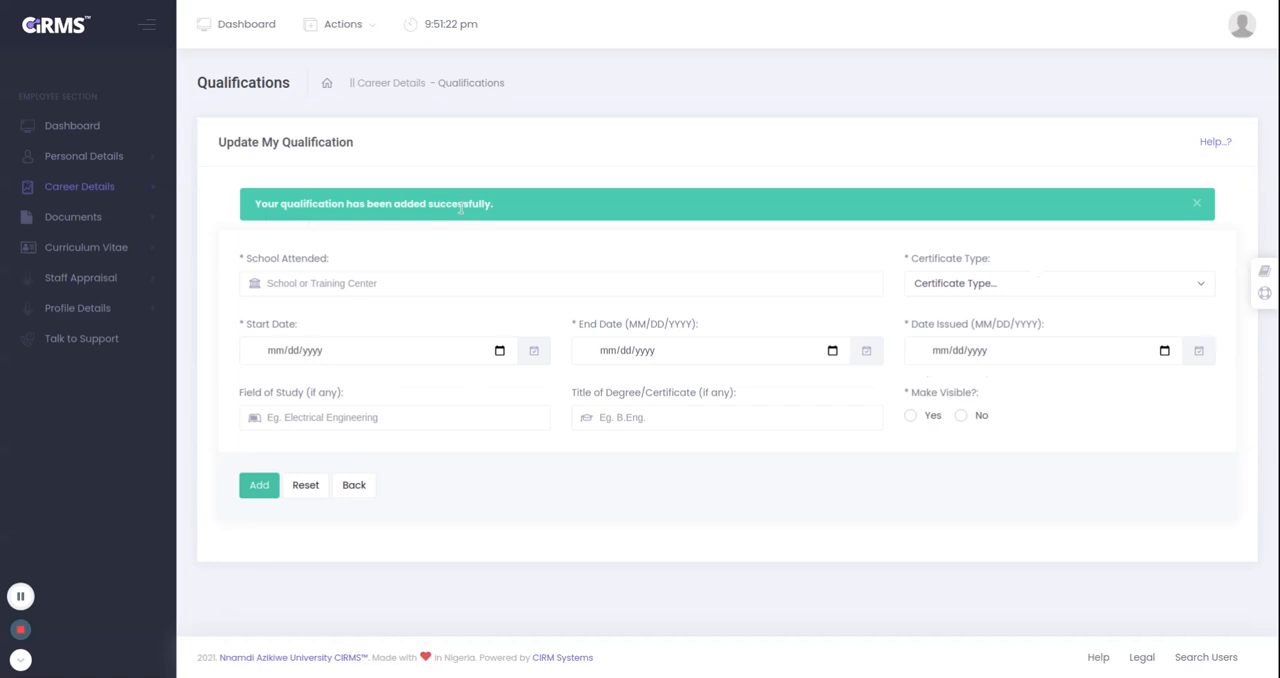
{"action": "left_click", "coordinate": [354, 485]}
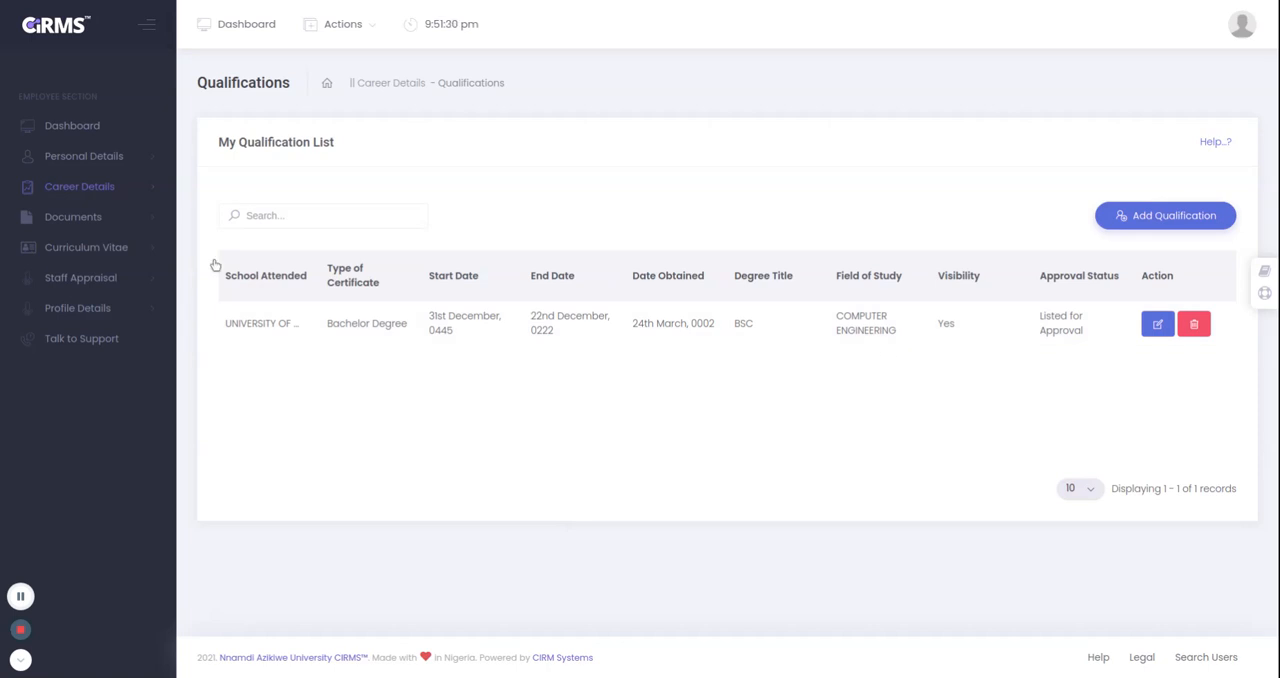
Open a blank work experience entry under the career details and go to its Duties field.
{"action": "left_click", "coordinate": [108, 190]}
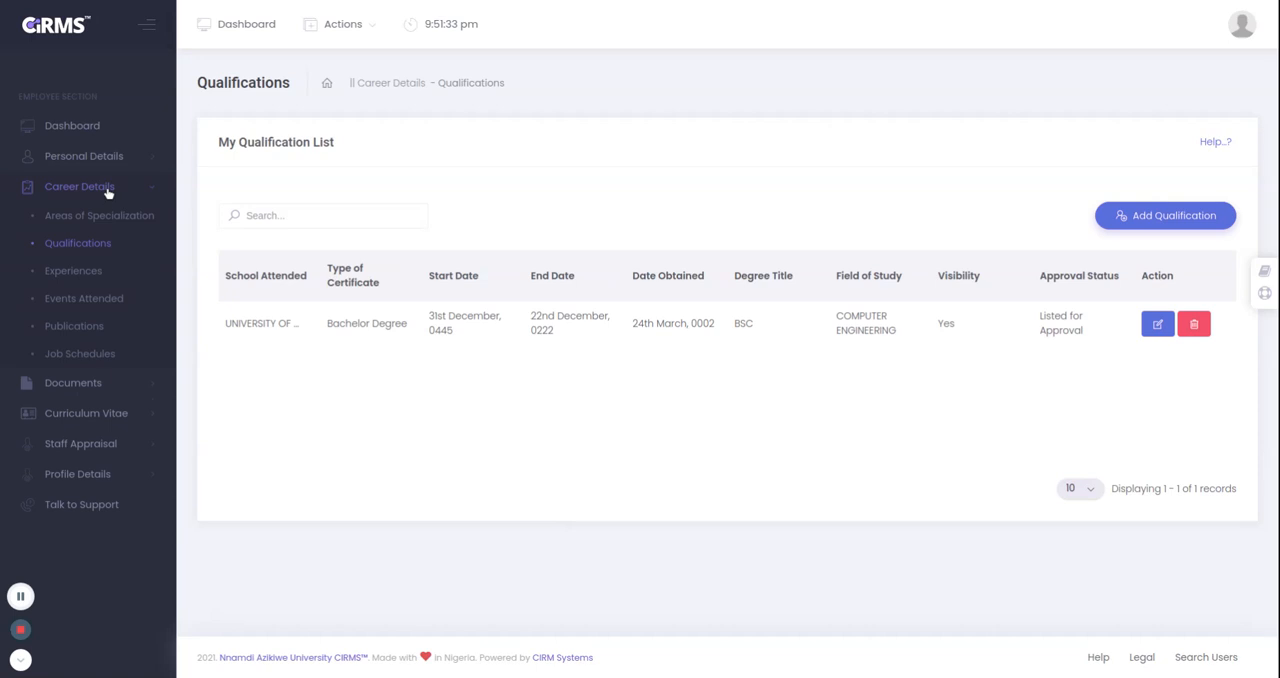
{"action": "left_click", "coordinate": [91, 275]}
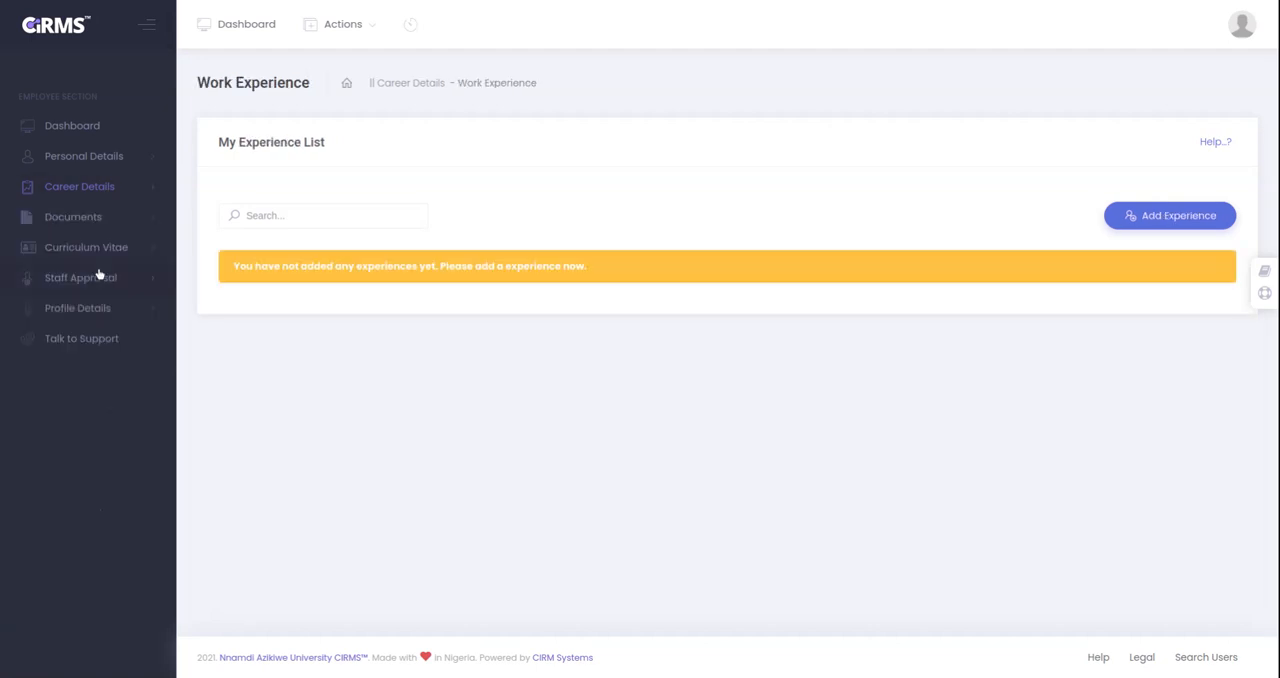
{"action": "left_click", "coordinate": [1146, 230]}
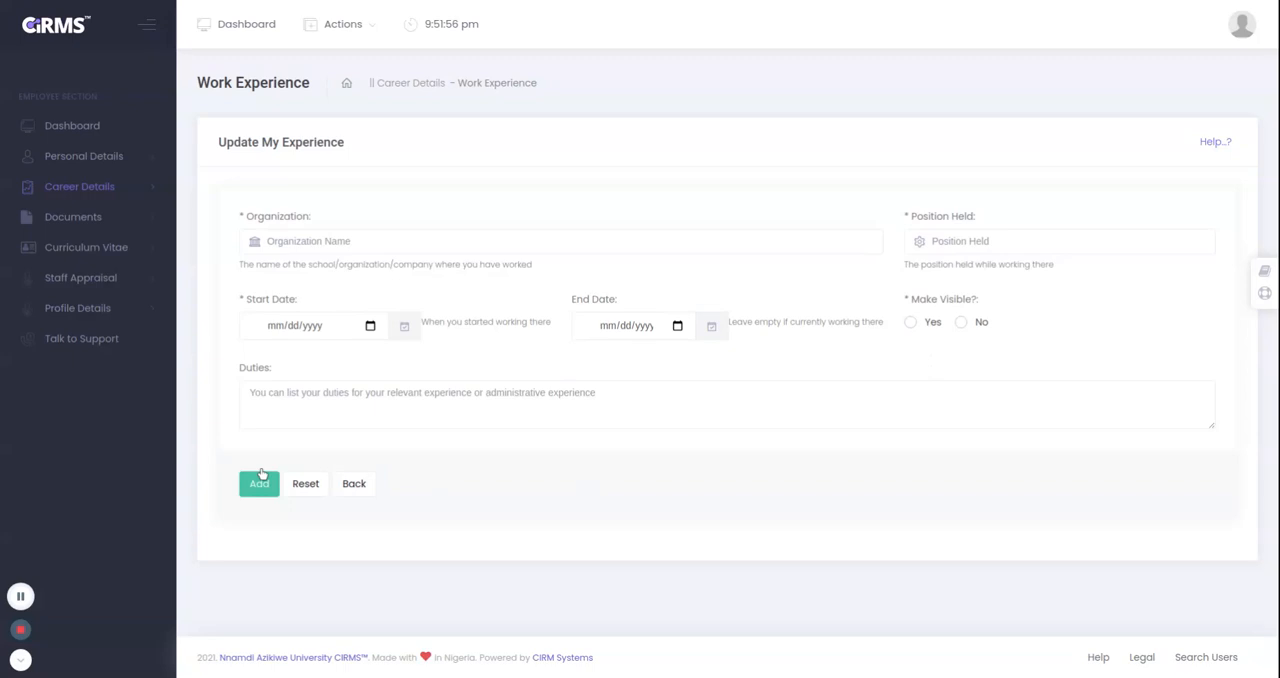
{"action": "left_click", "coordinate": [337, 408]}
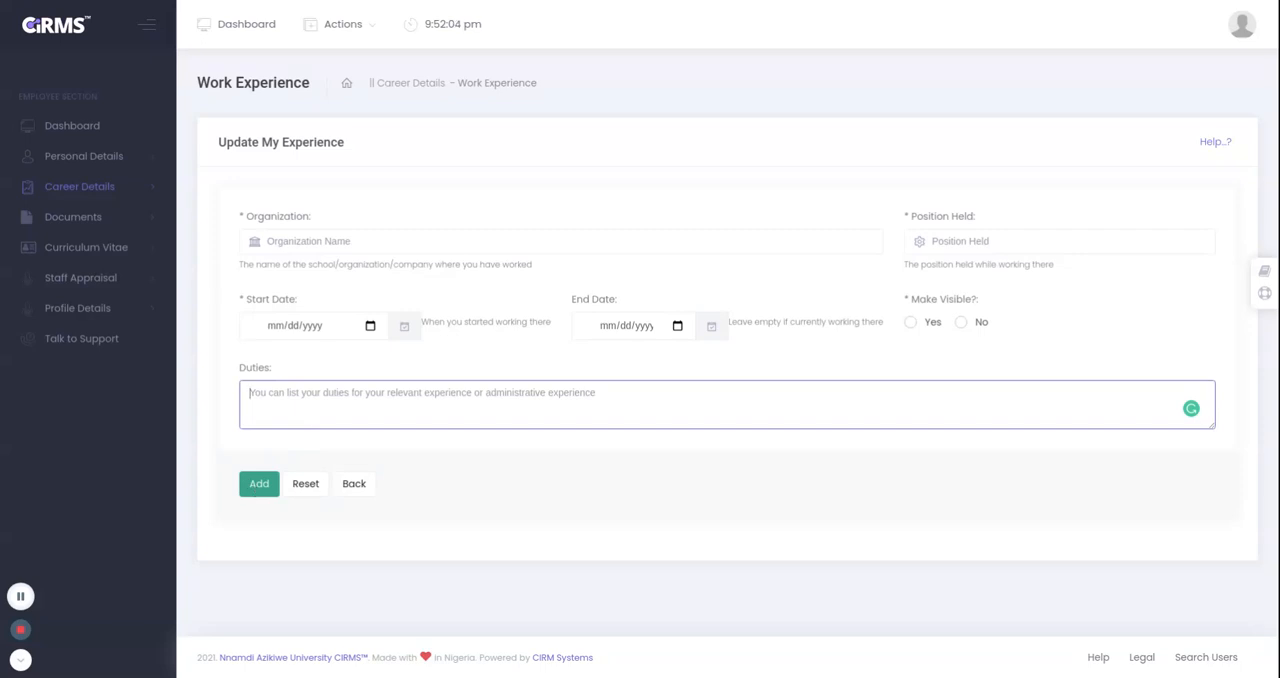
Open a blank entry for adding an attended event under the career details.
{"action": "left_click", "coordinate": [131, 190]}
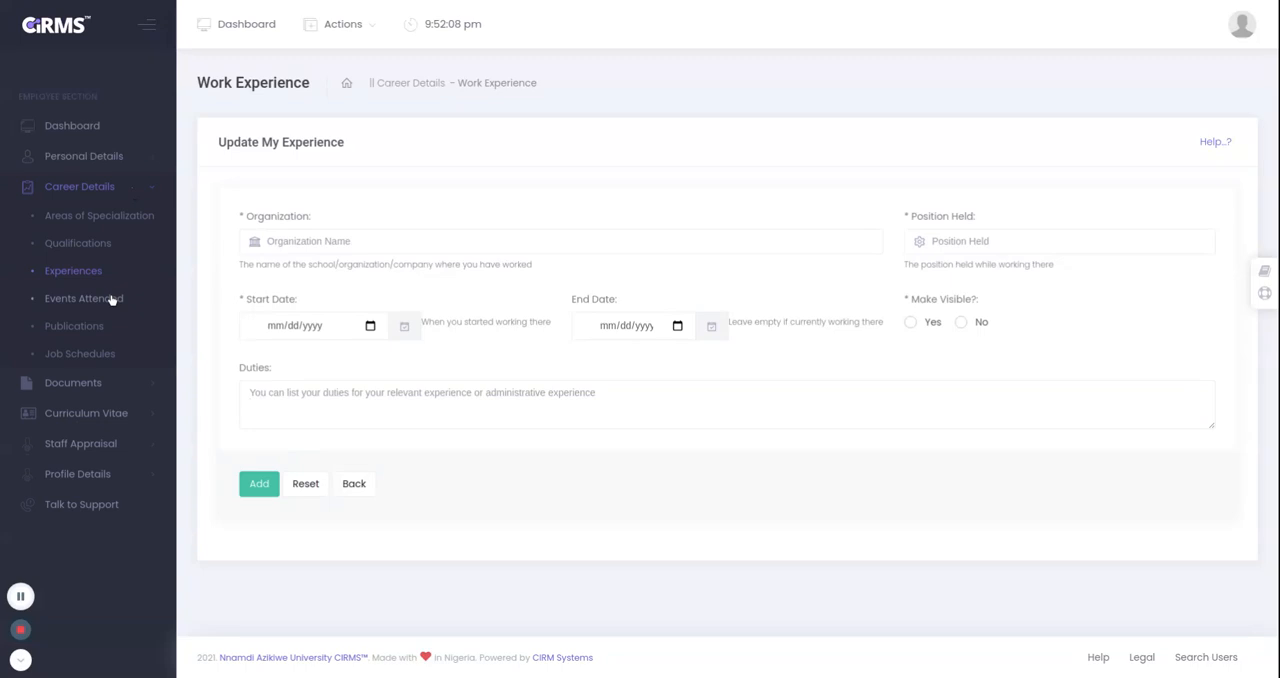
{"action": "left_click", "coordinate": [112, 298]}
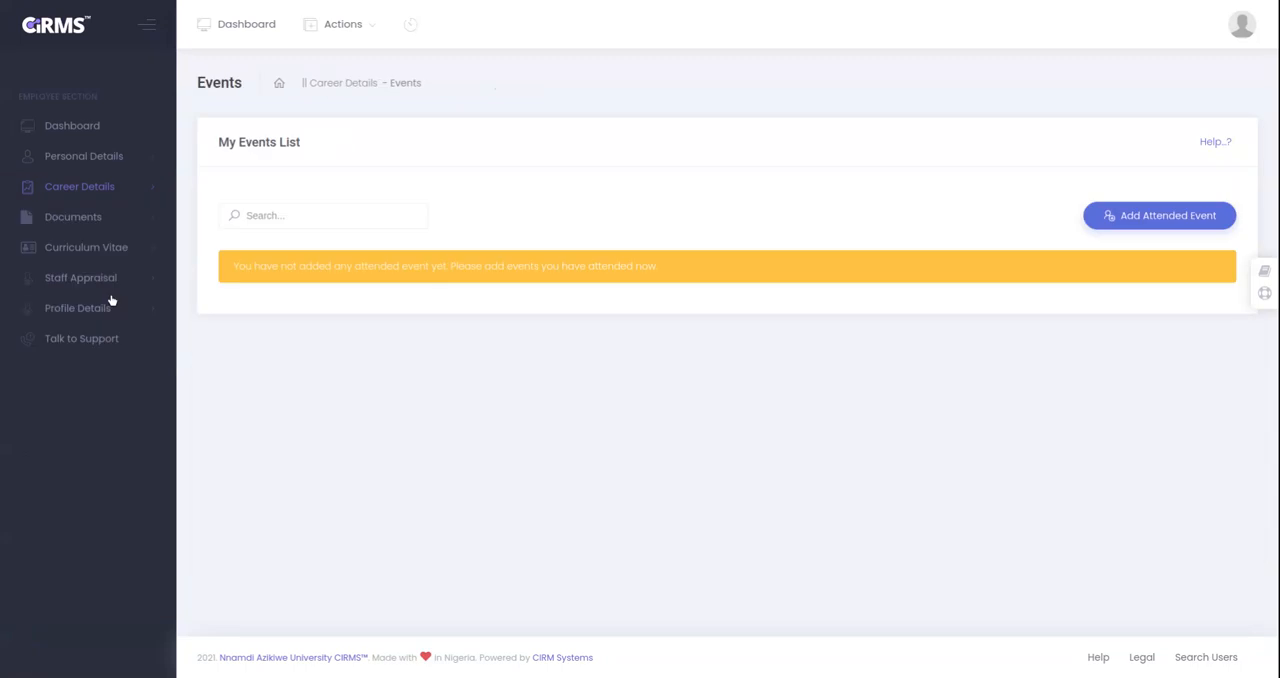
{"action": "left_click", "coordinate": [1163, 216]}
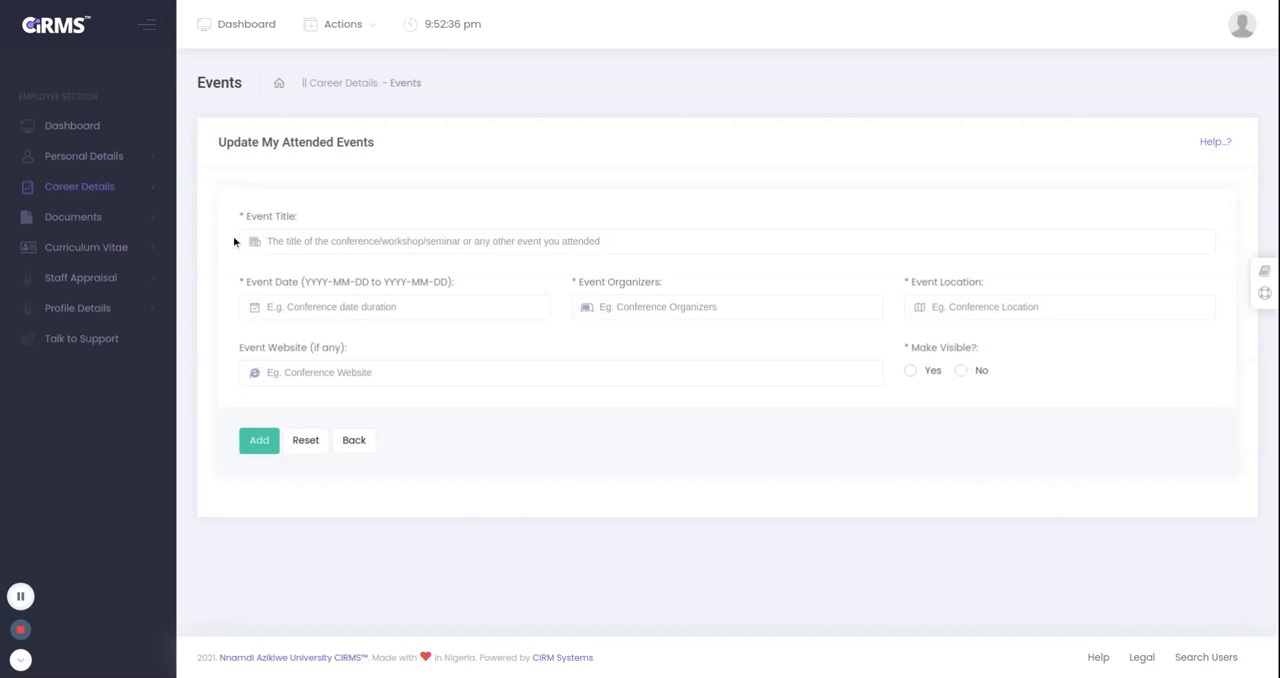
Open a blank entry for adding a publication under the career details.
{"action": "left_click", "coordinate": [102, 190]}
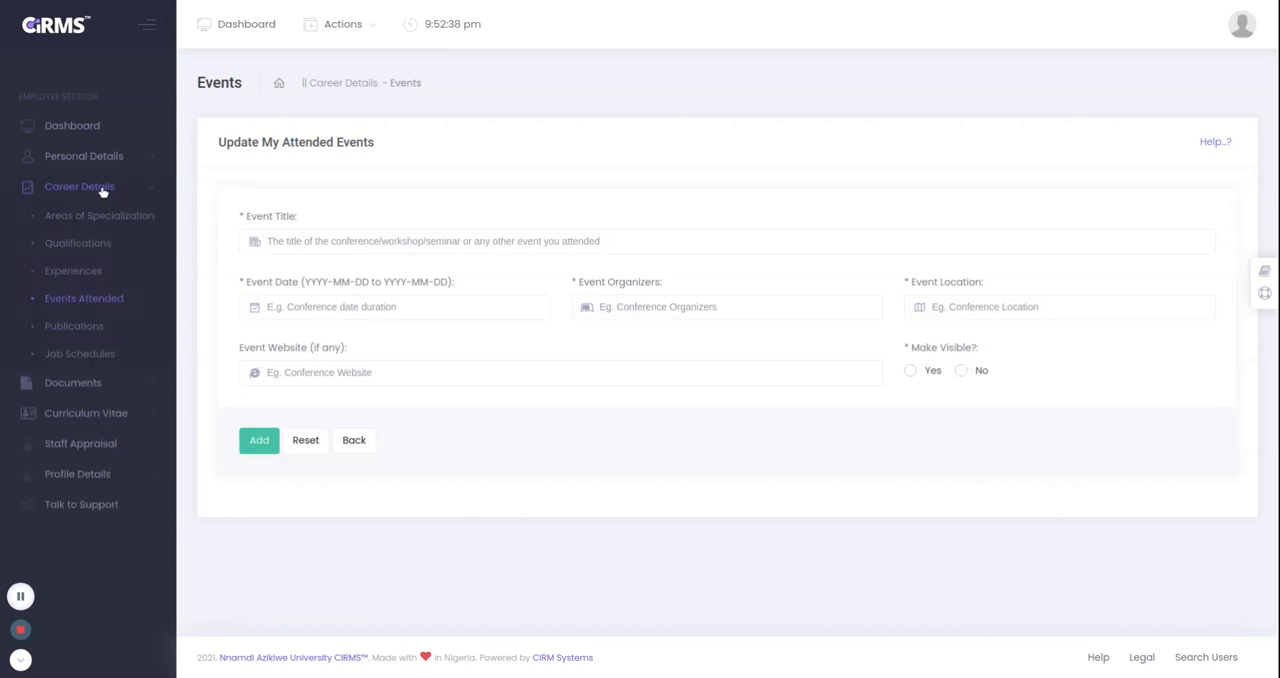
{"action": "left_click", "coordinate": [76, 330]}
{"action": "left_click", "coordinate": [74, 326]}
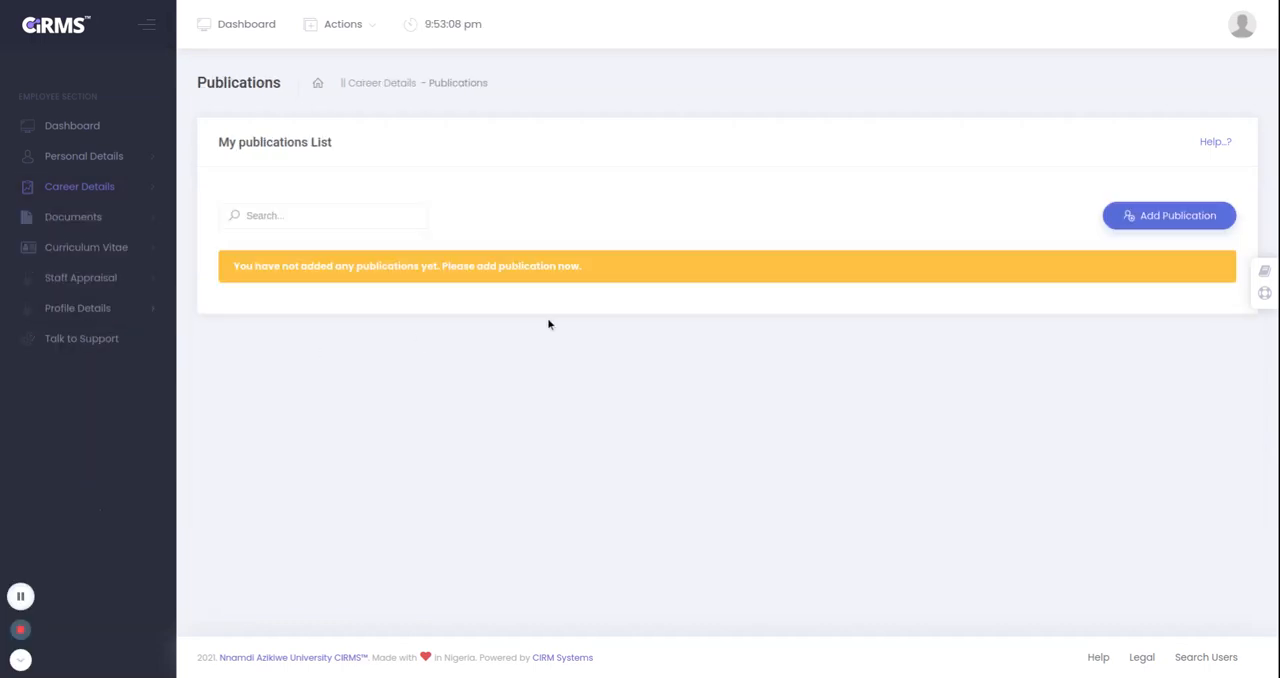
{"action": "left_click", "coordinate": [1143, 223]}
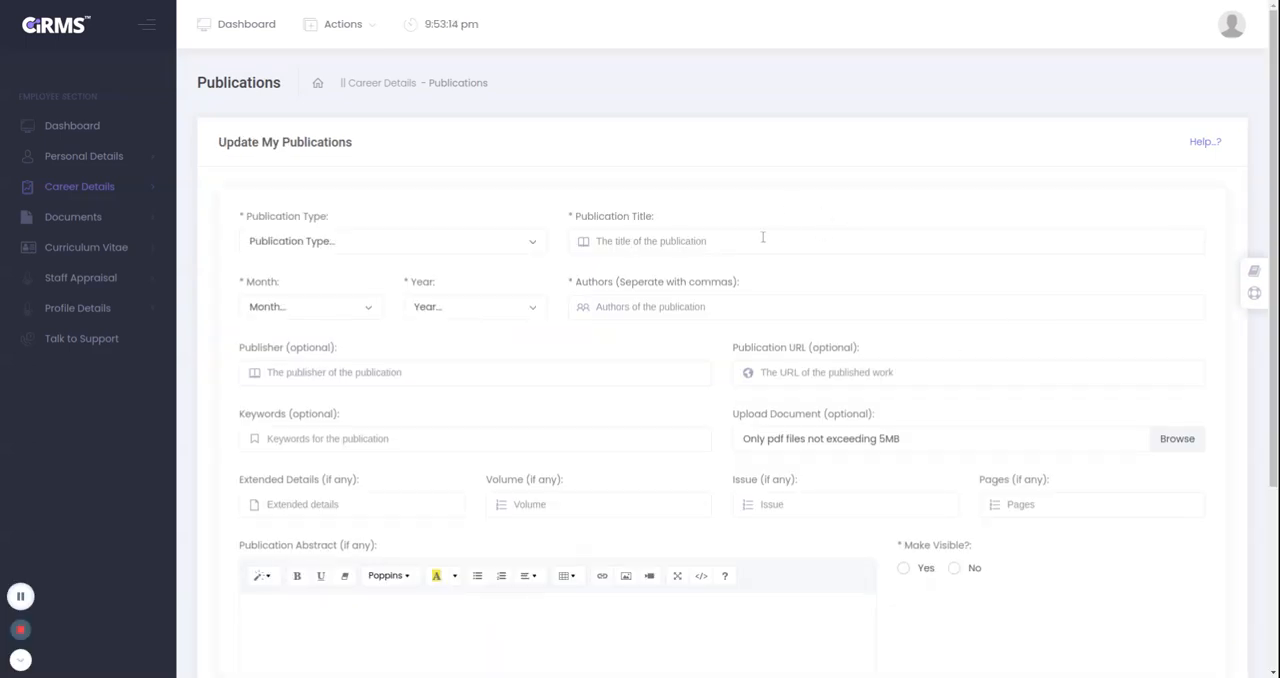
Set the publication type to Journal Article and the publication title to "BubbleSort Program".
{"action": "left_click", "coordinate": [481, 240]}
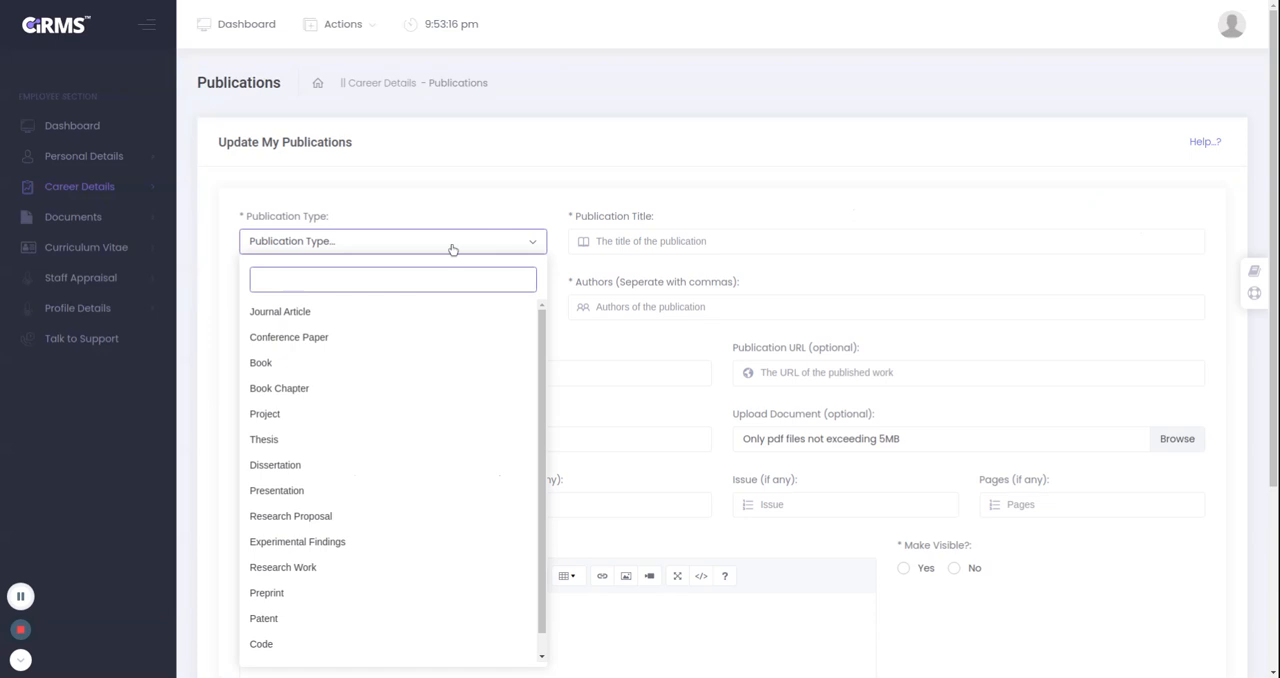
{"action": "left_click", "coordinate": [314, 321]}
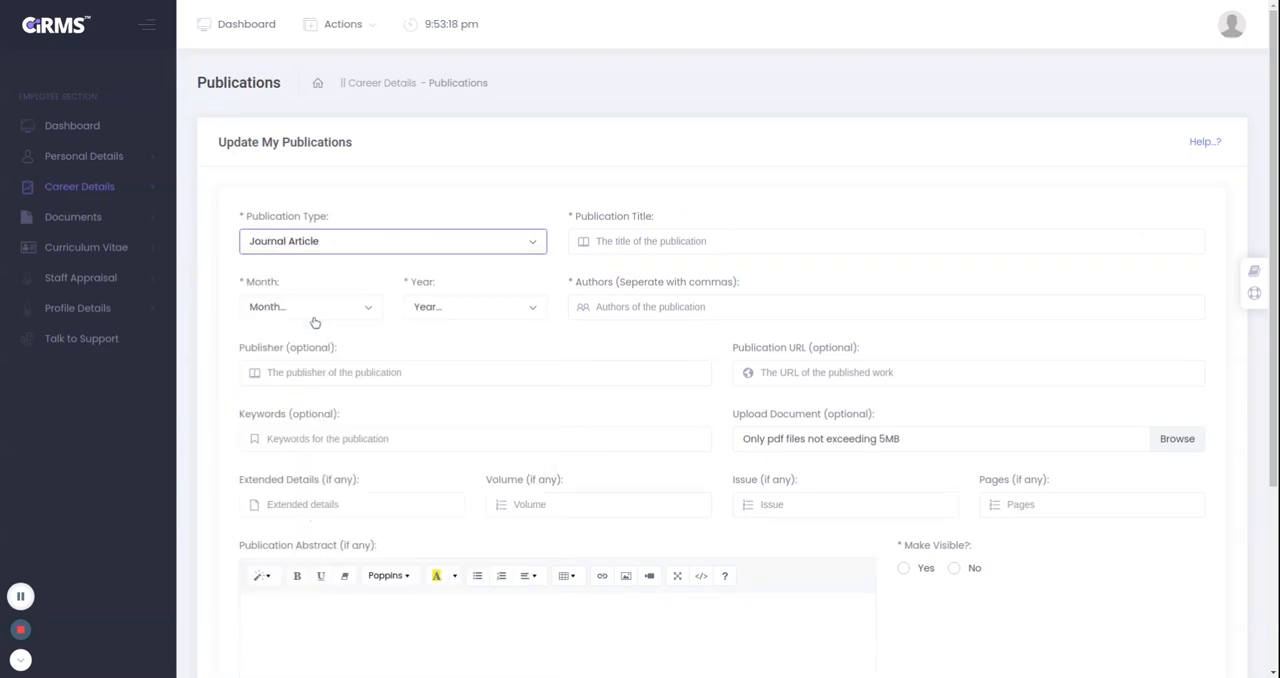
{"action": "left_click", "coordinate": [656, 241]}
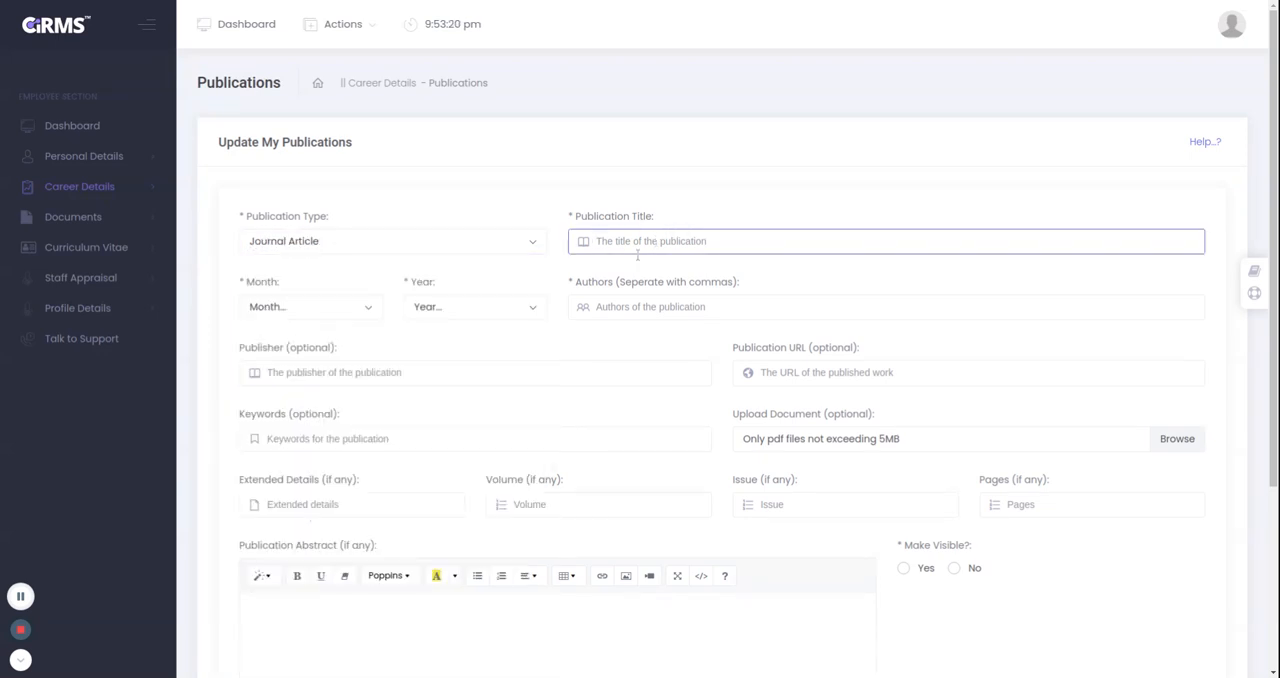
{"action": "left_click", "coordinate": [602, 272]}
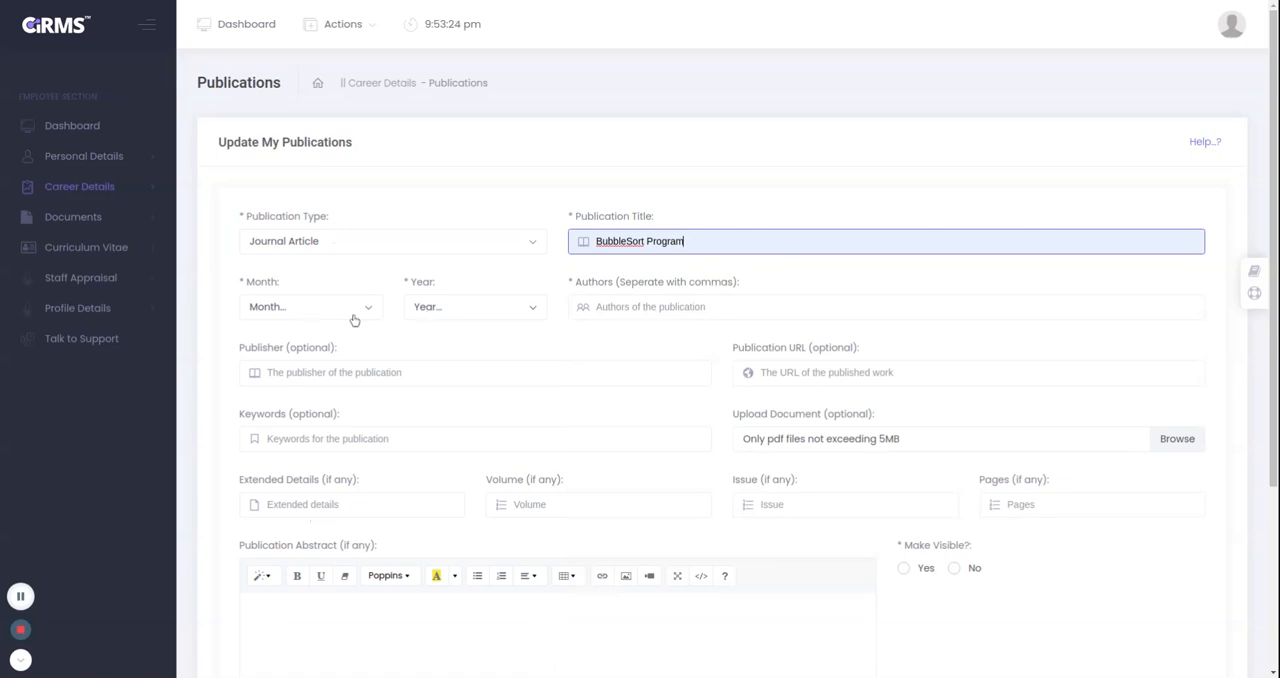
Examine the remaining required and optional publication fields, including extended details, abstract and visibility.
{"action": "scroll", "coordinate": [590, 470], "scroll_direction": "down", "scroll_amount": 3}
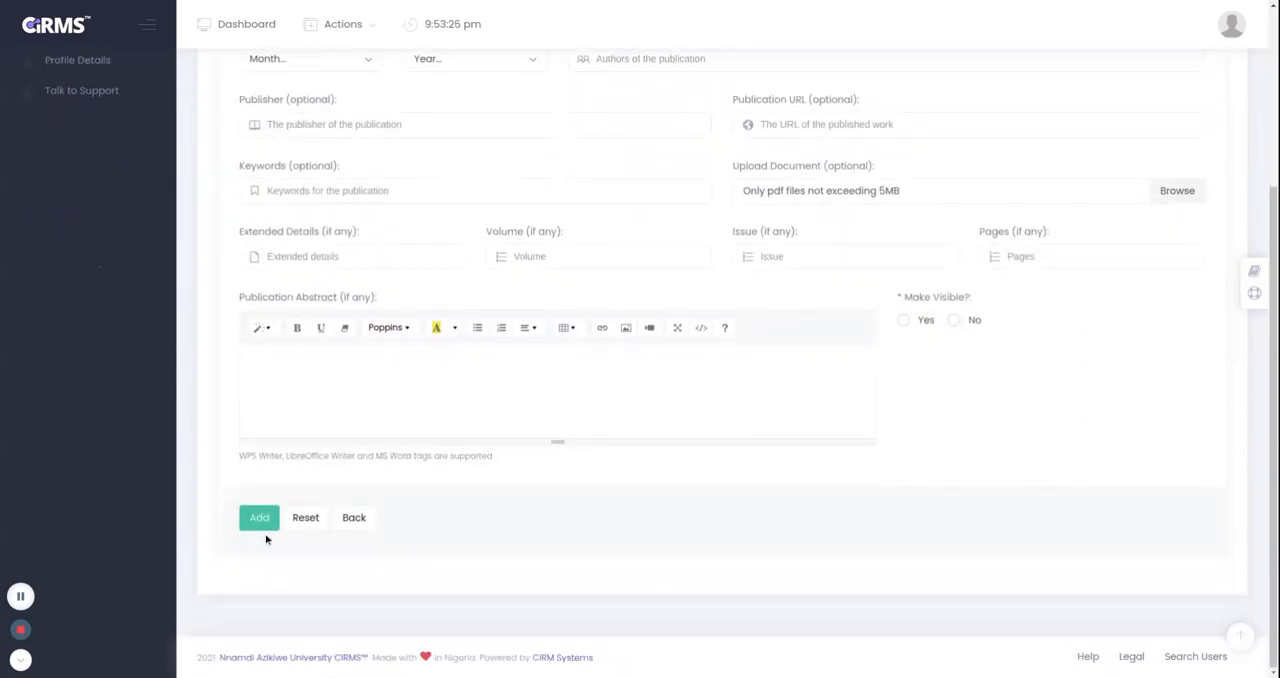
{"action": "scroll", "coordinate": [448, 524], "scroll_direction": "up", "scroll_amount": 3}
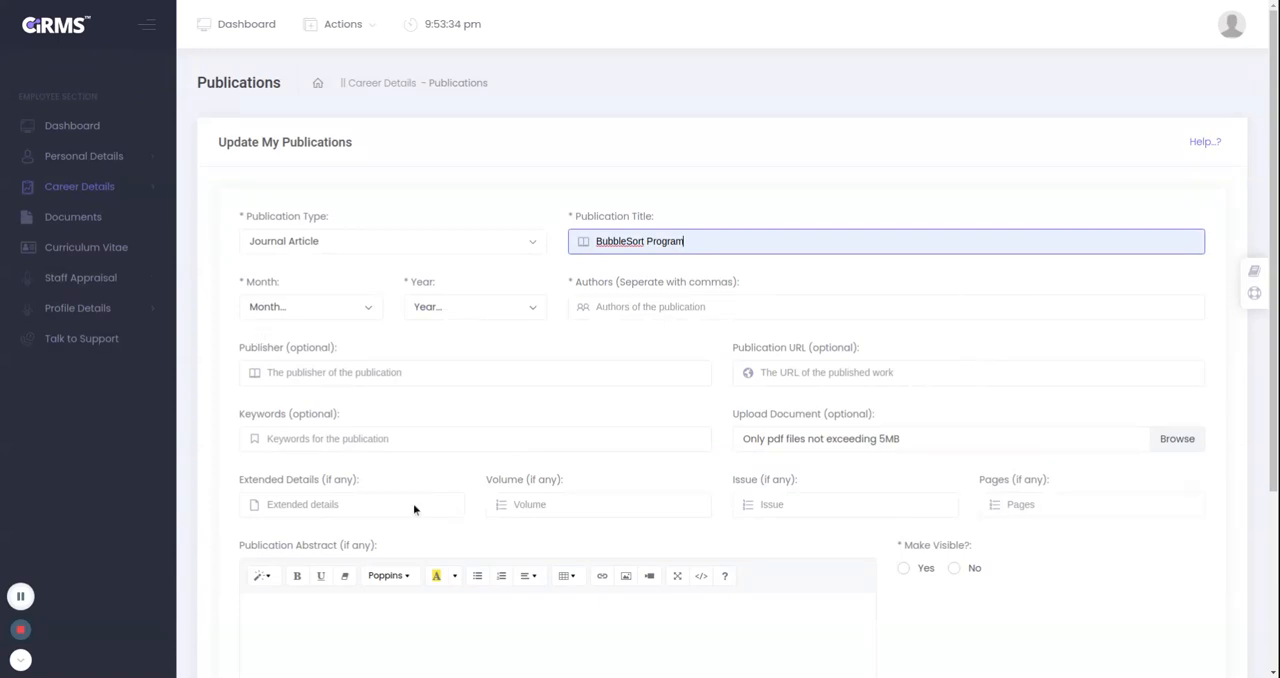
{"action": "scroll", "coordinate": [503, 540], "scroll_direction": "down", "scroll_amount": 2}
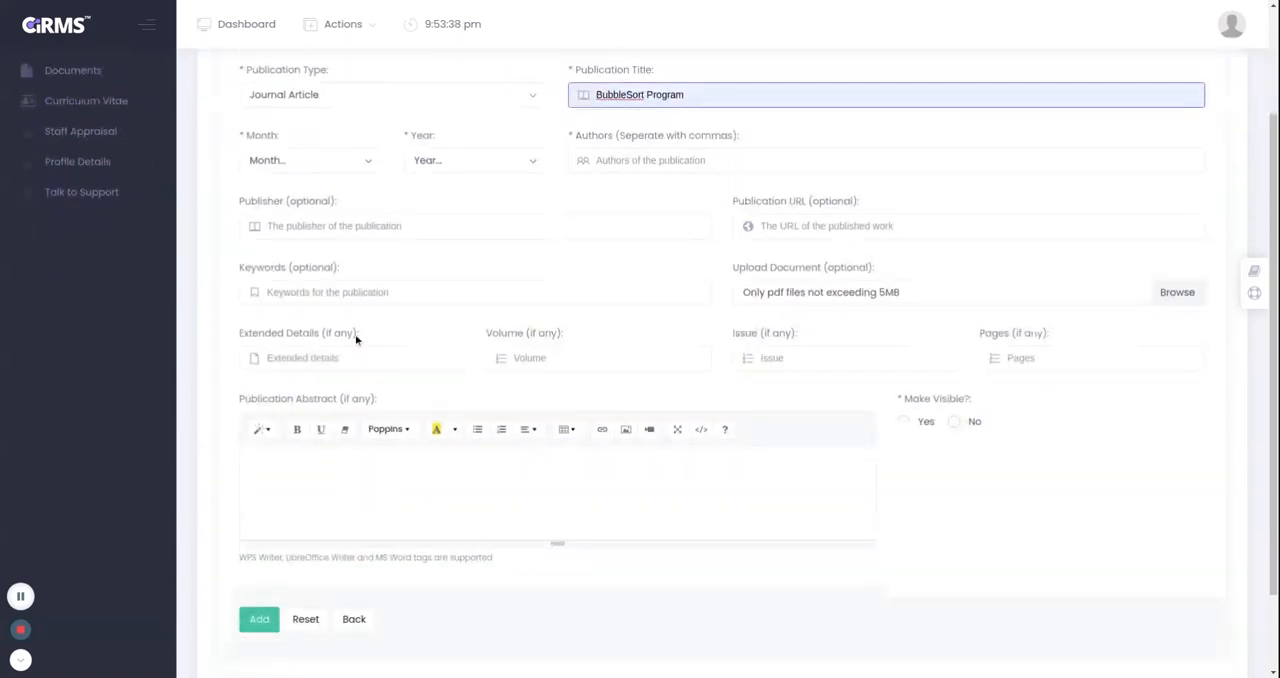
{"action": "left_click_drag", "start_coordinate": [357, 338], "coordinate": [323, 342]}
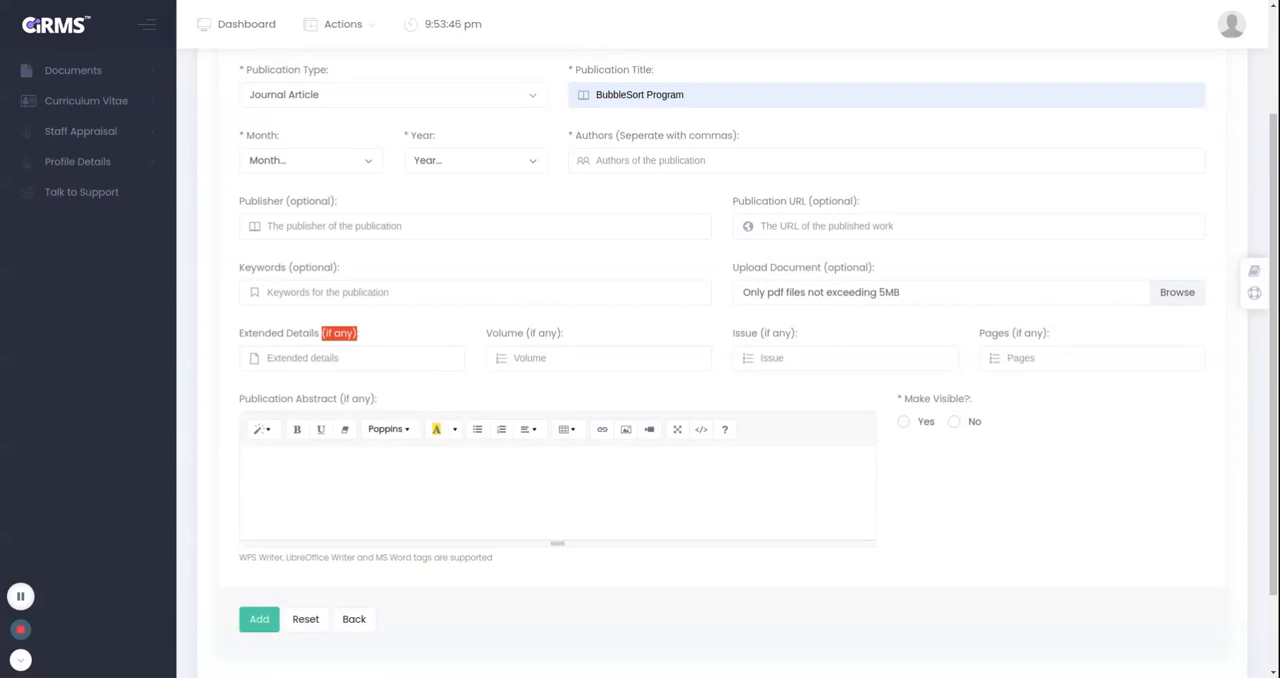
{"action": "scroll", "coordinate": [491, 320], "scroll_direction": "up", "scroll_amount": 3}
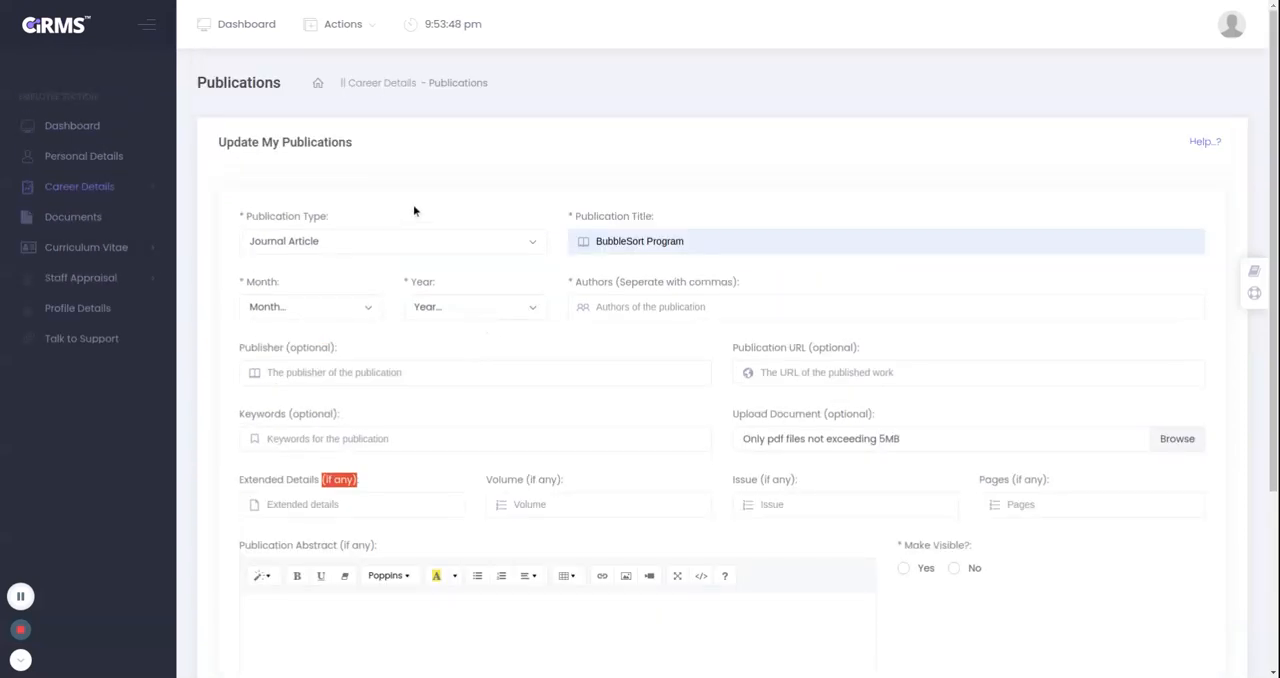
{"action": "scroll", "coordinate": [414, 209], "scroll_direction": "down", "scroll_amount": 5}
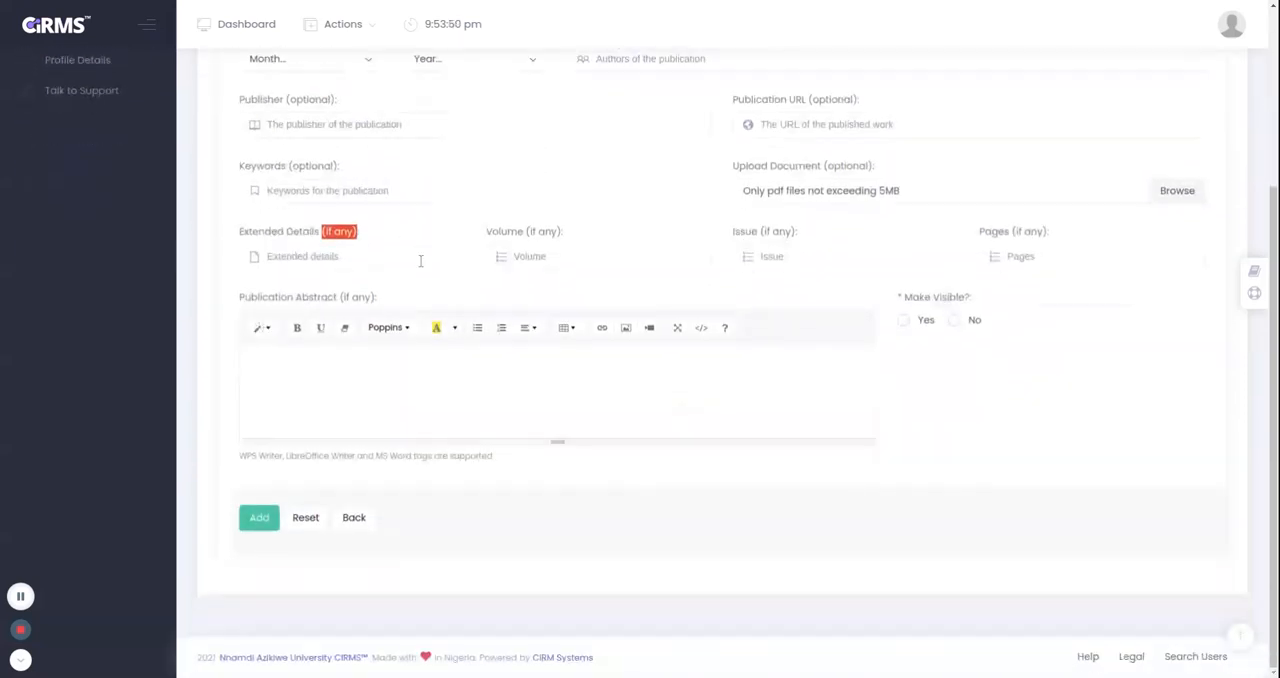
{"action": "scroll", "coordinate": [505, 383], "scroll_direction": "up", "scroll_amount": 4}
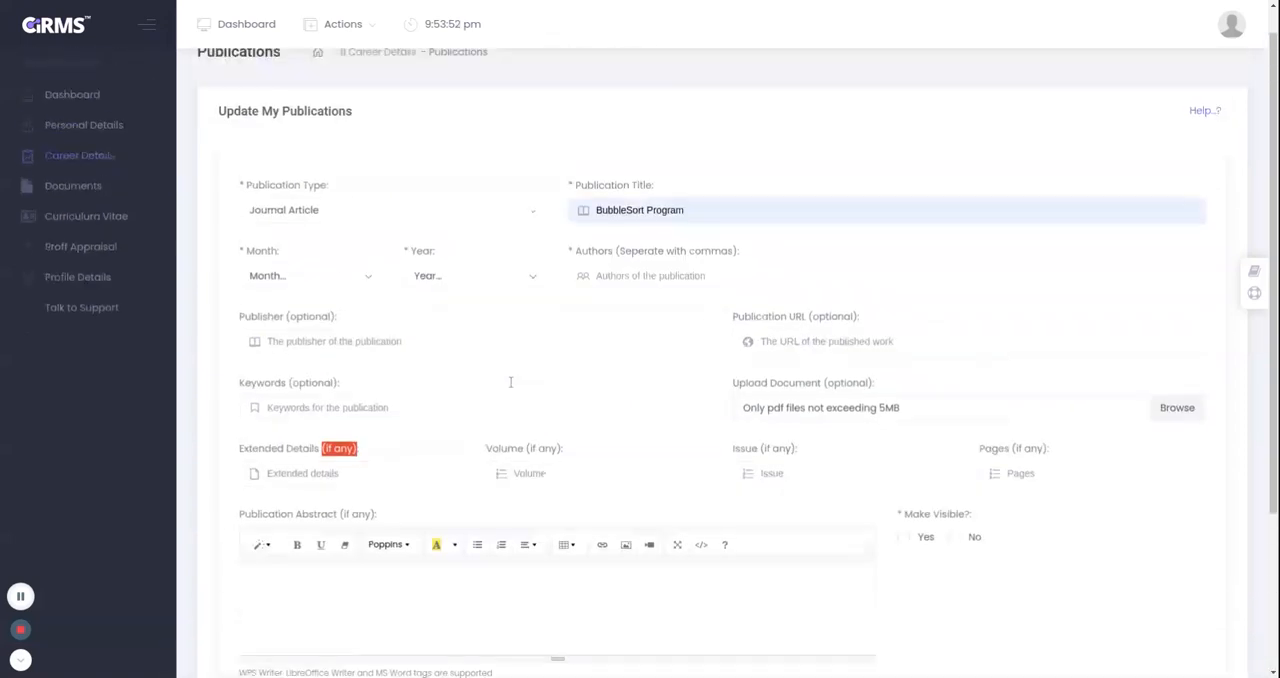
{"action": "scroll", "coordinate": [510, 382], "scroll_direction": "up", "scroll_amount": 1}
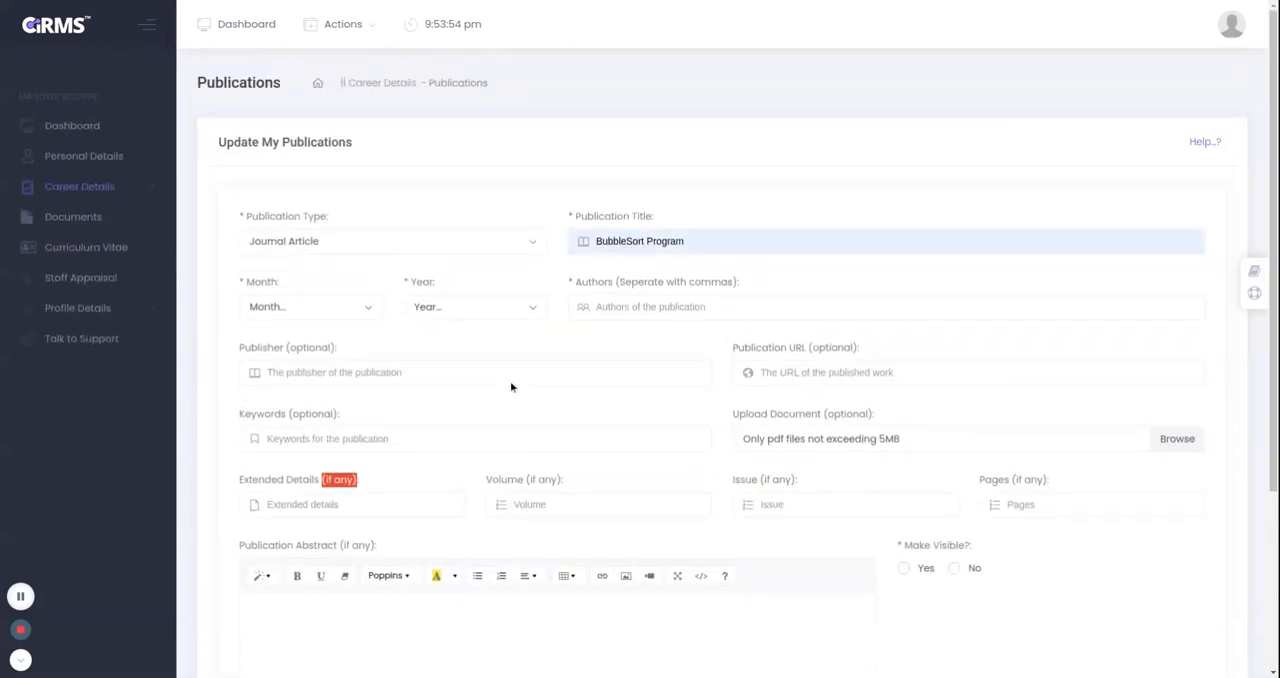
Open a blank entry for adding a job schedule under the career details.
{"action": "left_click", "coordinate": [65, 189]}
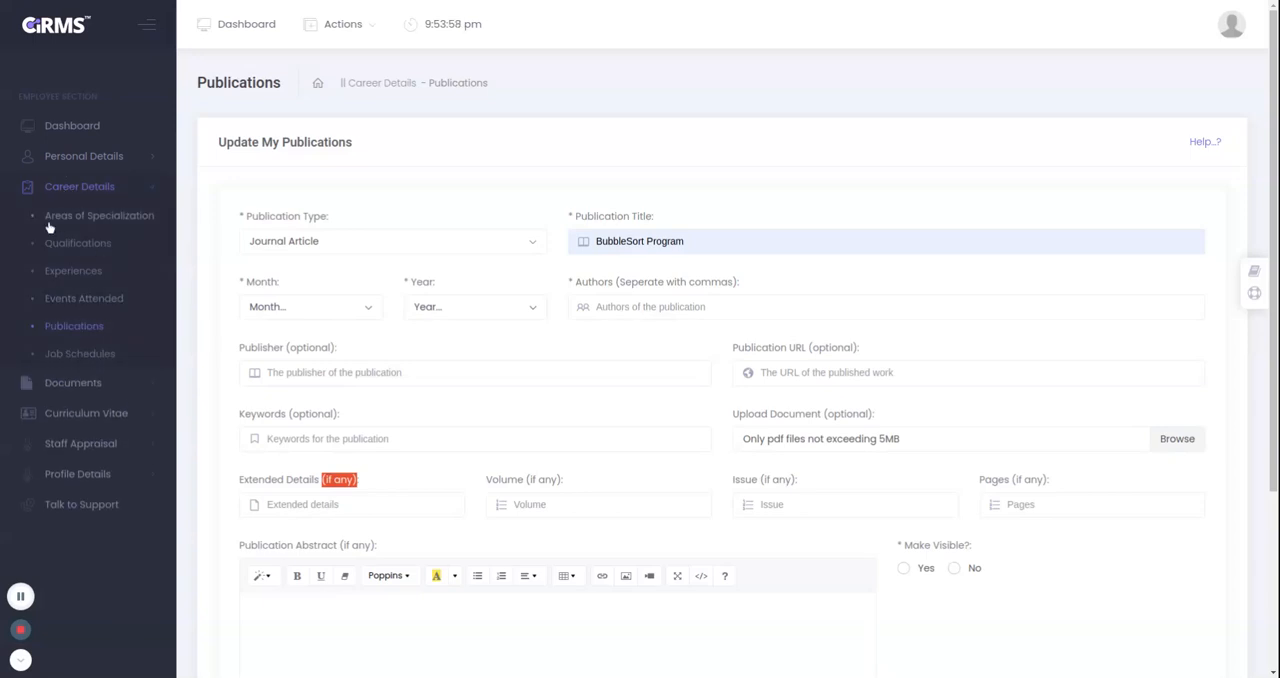
{"action": "left_click", "coordinate": [80, 354]}
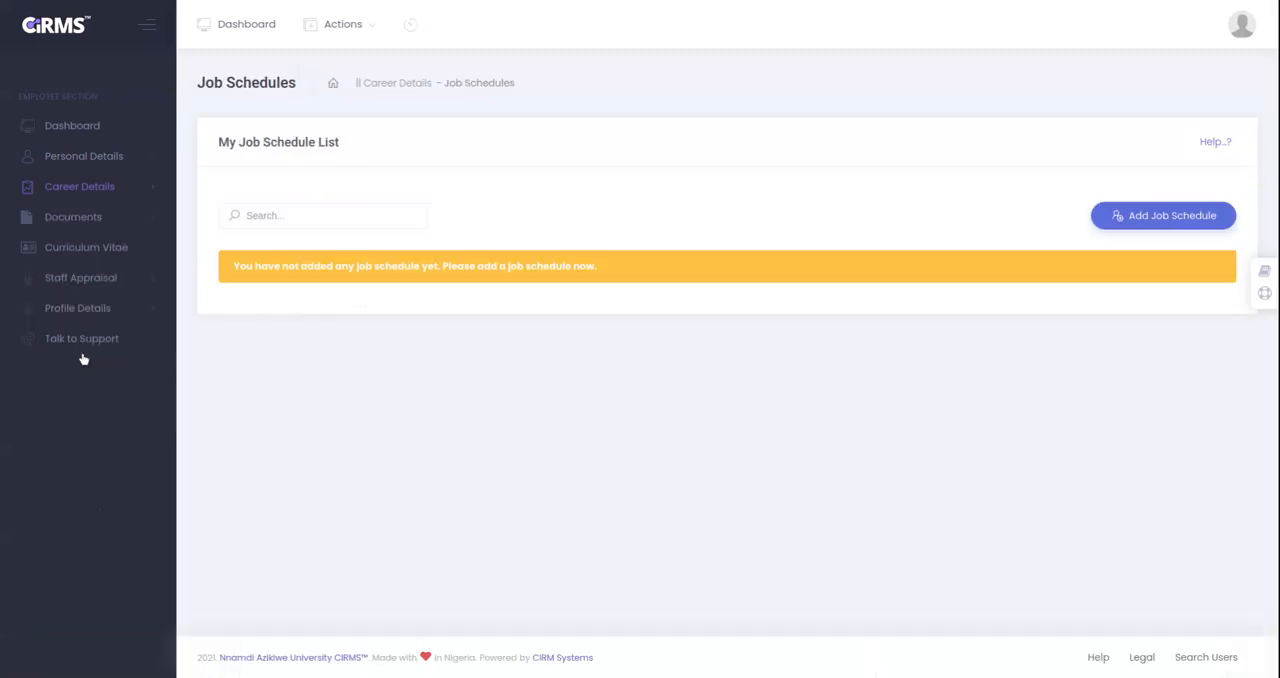
{"action": "left_click", "coordinate": [1149, 218]}
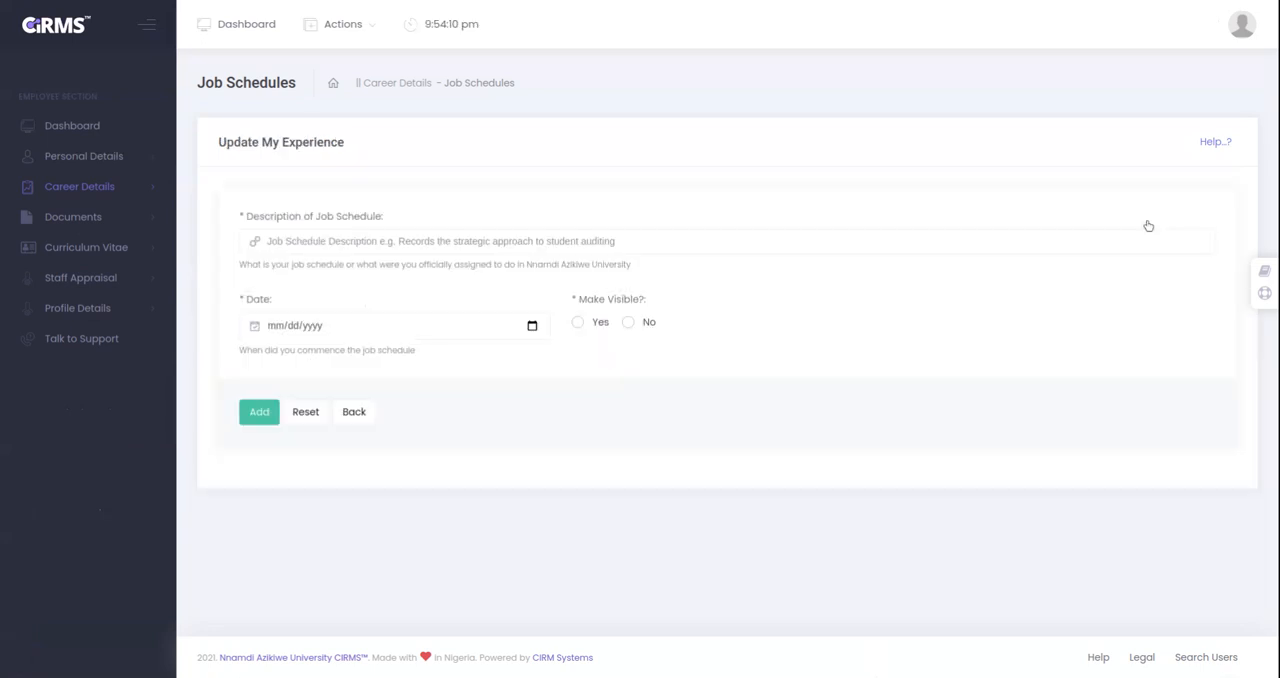